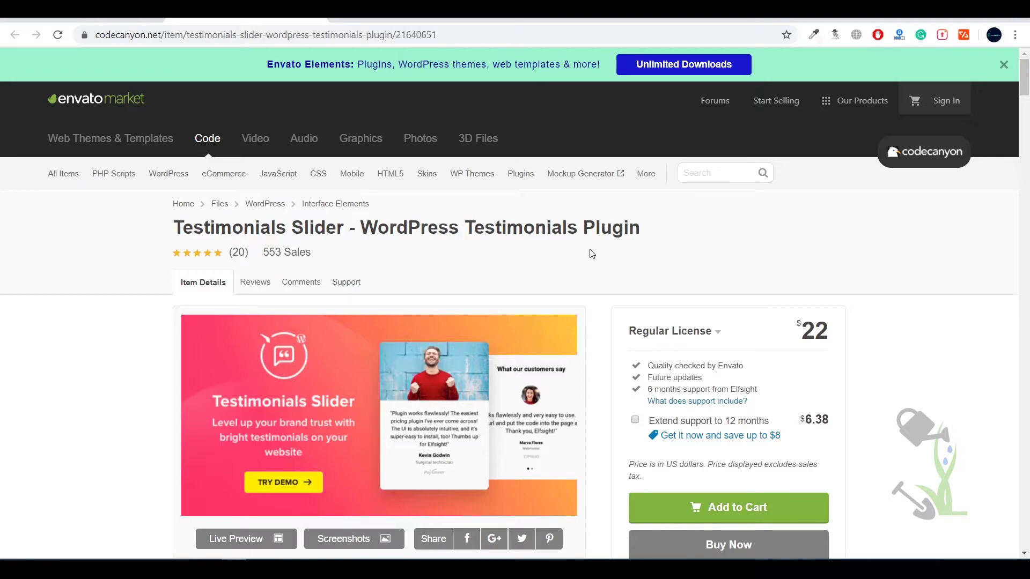
# Step: Look through the Testimonials Slider WordPress plugin's item page, including its key features, testimonial templates and compatibility details
pyautogui.scroll(-5, 604, 260)
pyautogui.scroll(-7, 604, 256)
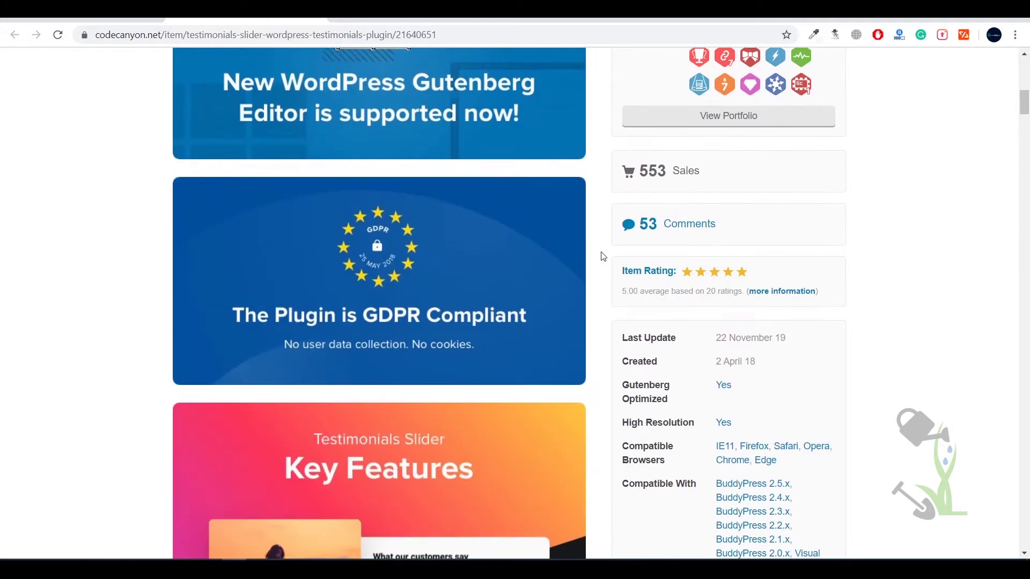
pyautogui.scroll(10, 604, 257)
pyautogui.scroll(-2, 604, 256)
pyautogui.scroll(-20, 603, 256)
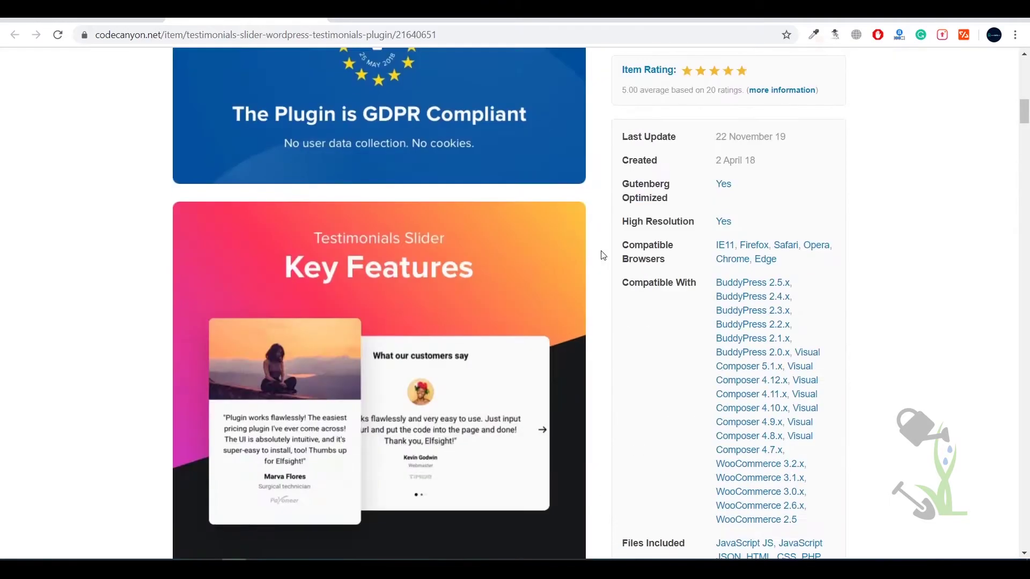
pyautogui.scroll(-5, 603, 256)
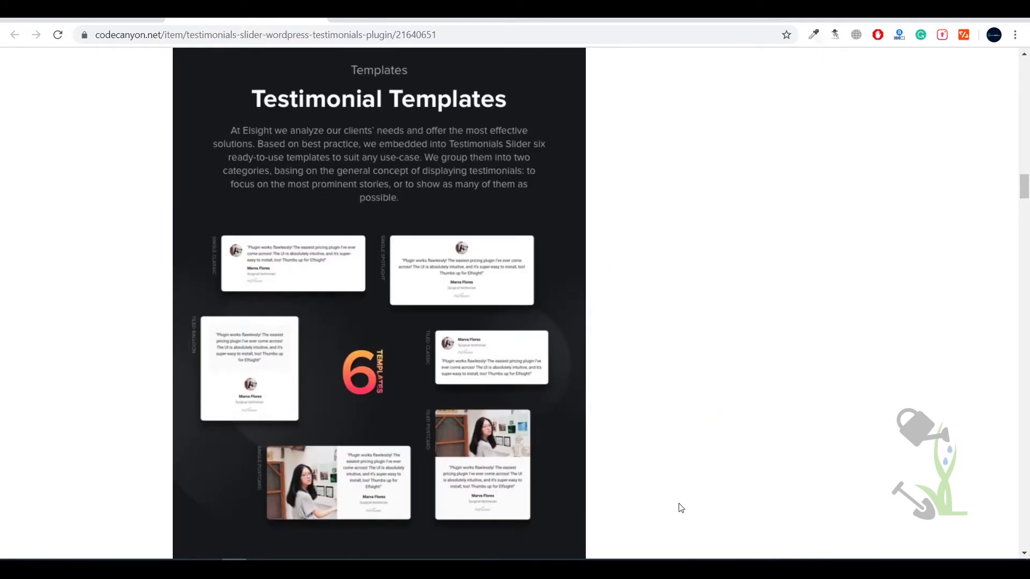
pyautogui.scroll(20, 650, 432)
pyautogui.scroll(-6, 658, 302)
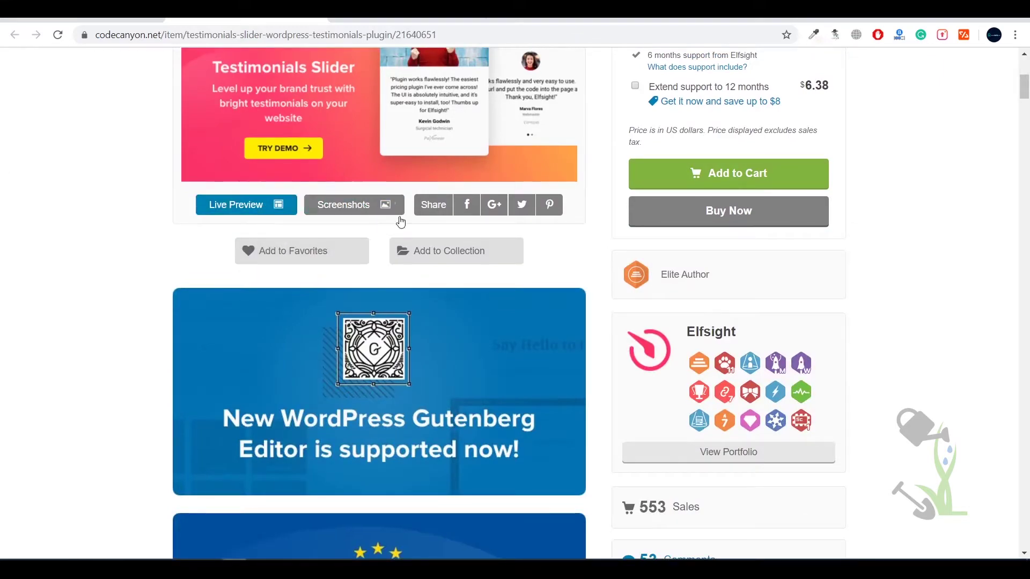
pyautogui.scroll(6, 456, 215)
pyautogui.scroll(-6, 429, 193)
pyautogui.scroll(-20, 435, 188)
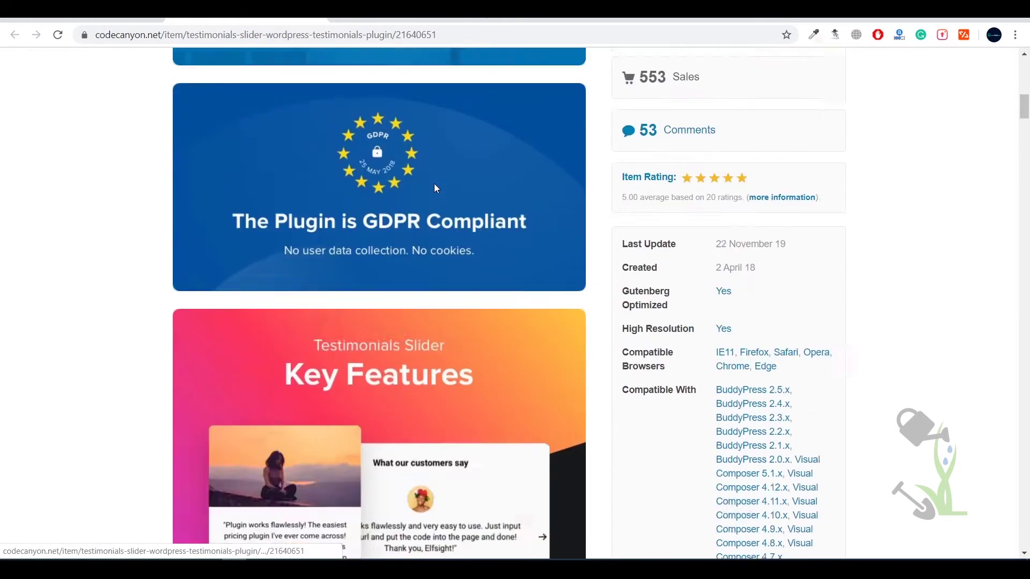
pyautogui.scroll(14, 436, 206)
pyautogui.scroll(7, 439, 210)
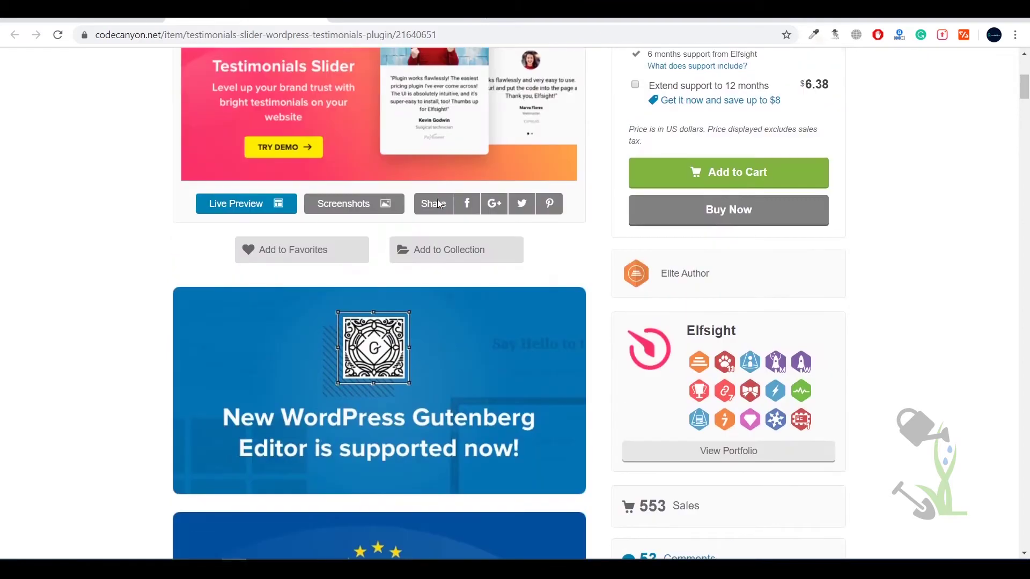
pyautogui.scroll(6, 496, 370)
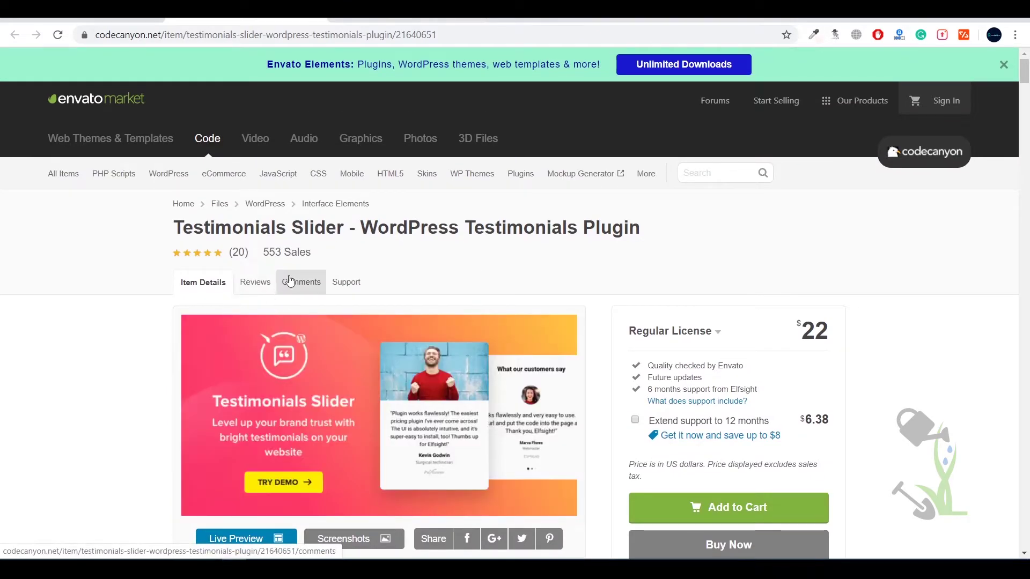
# Step: Open the Testimonials Slider plugin's live preview and examine its description, sample testimonials and installation instructions
pyautogui.click(236, 538)
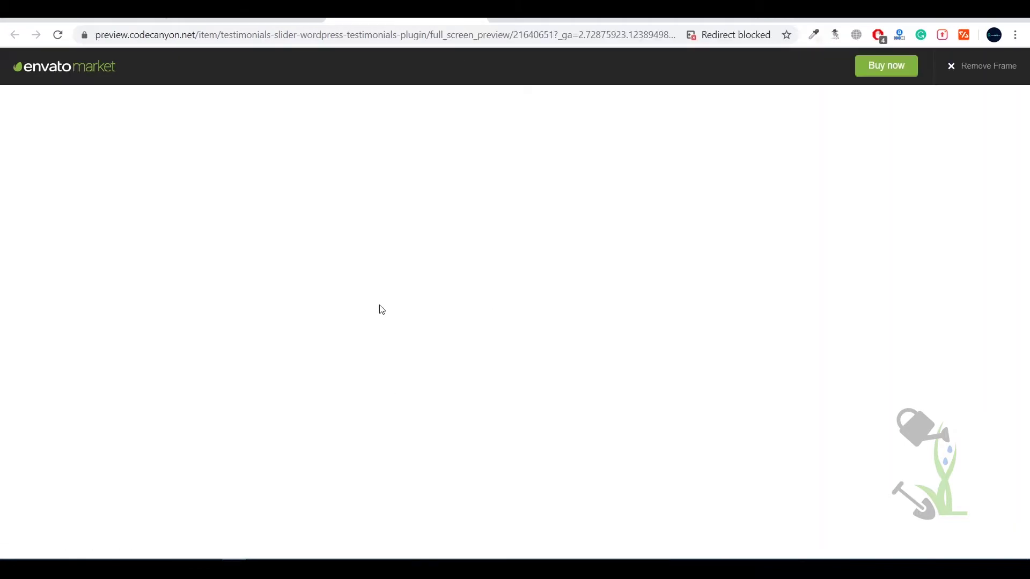
pyautogui.scroll(-4, 395, 312)
pyautogui.scroll(3, 456, 343)
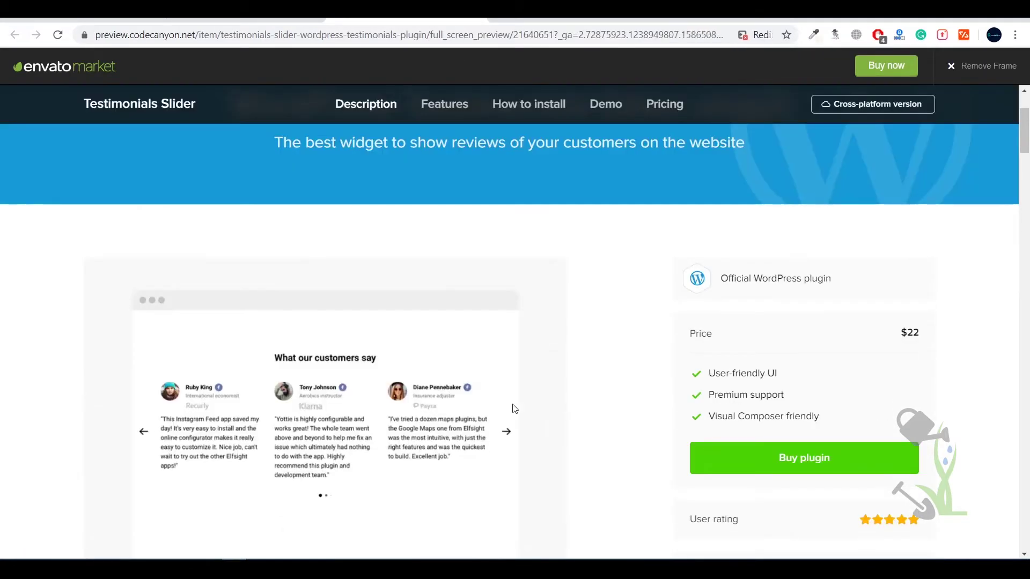
pyautogui.scroll(-4, 542, 380)
pyautogui.scroll(3, 536, 378)
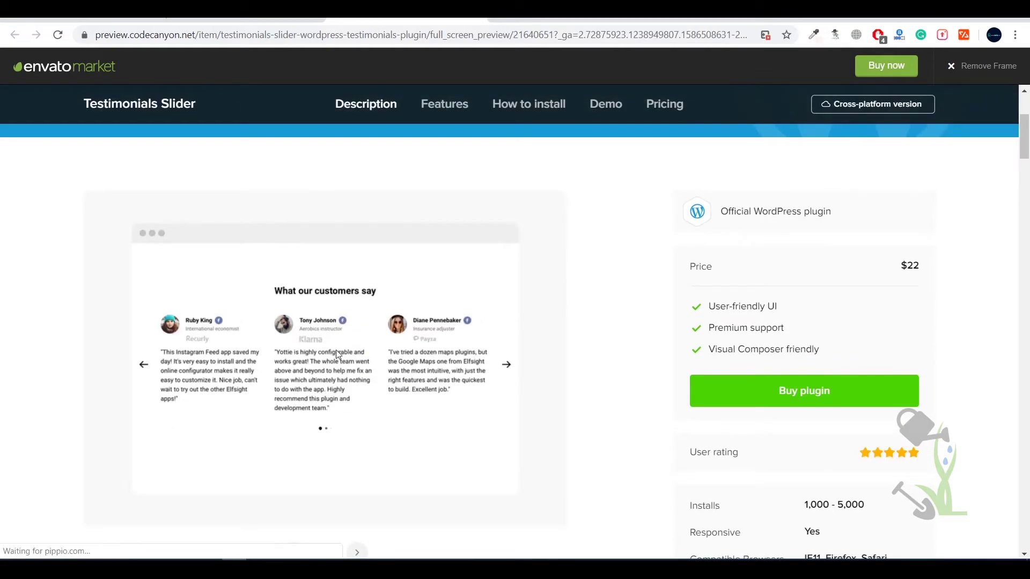
pyautogui.scroll(-10, 389, 328)
pyautogui.scroll(-5, 387, 327)
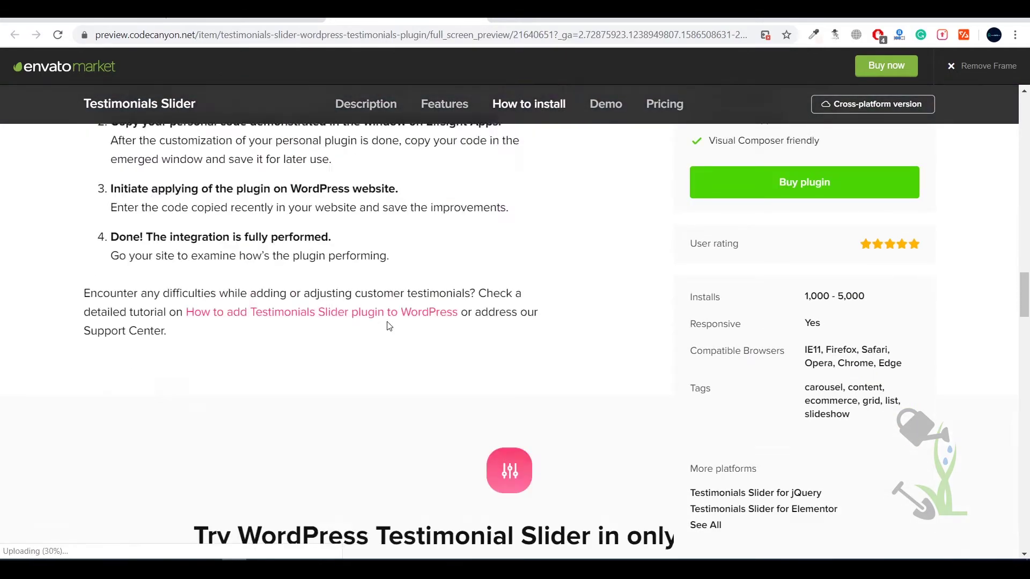
pyautogui.scroll(12, 407, 301)
pyautogui.scroll(5, 428, 274)
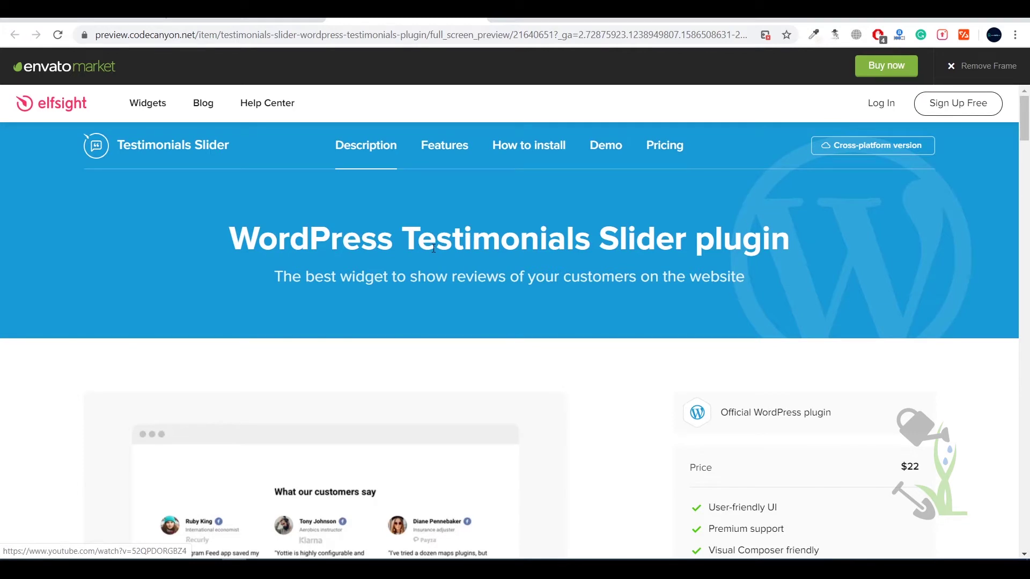
# Step: Switch to the Organic Store website and examine the homepage from the hero section through the products to the customer reviews
pyautogui.click(284, 12)
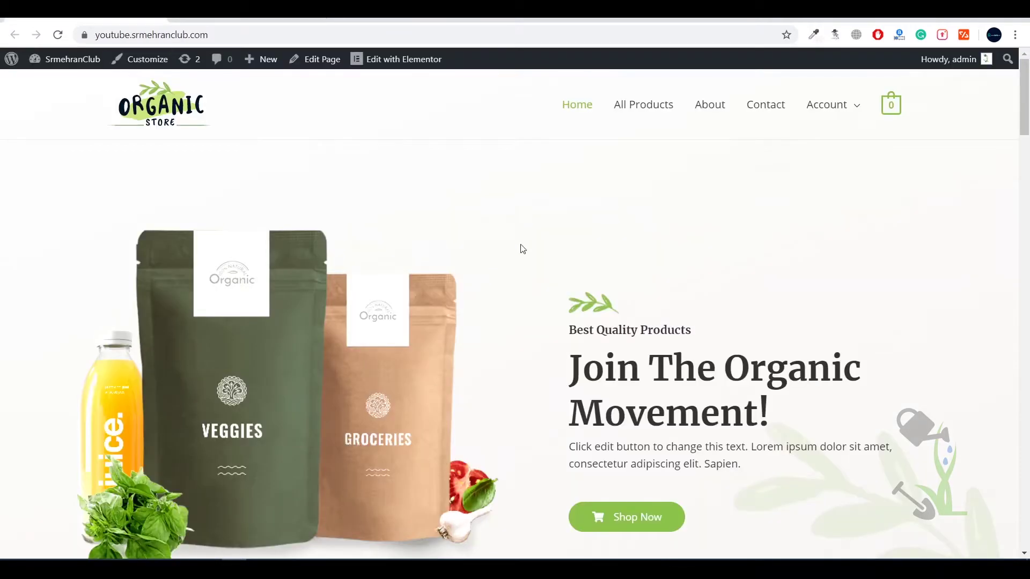
pyautogui.scroll(-3, 526, 243)
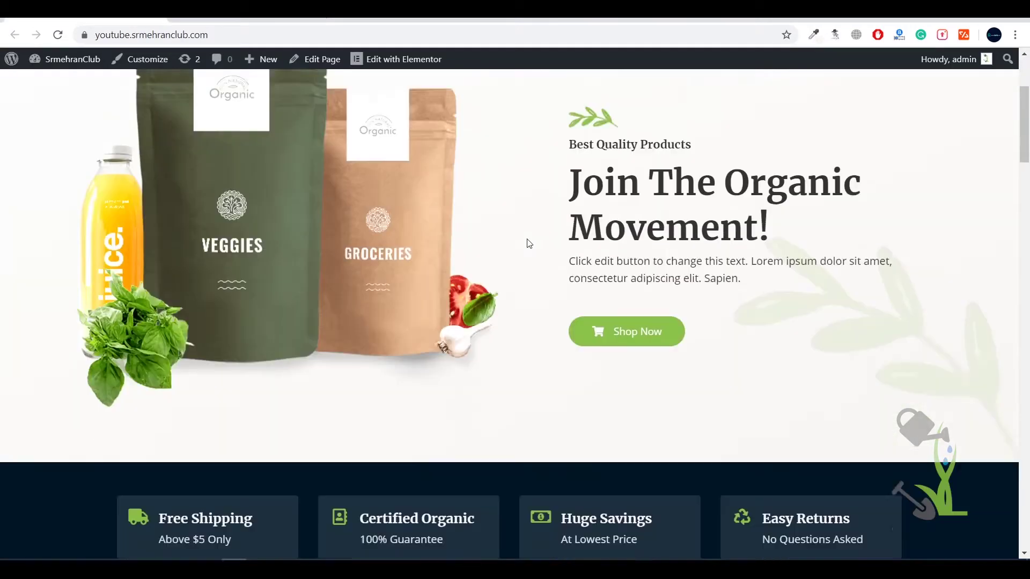
pyautogui.scroll(3, 529, 242)
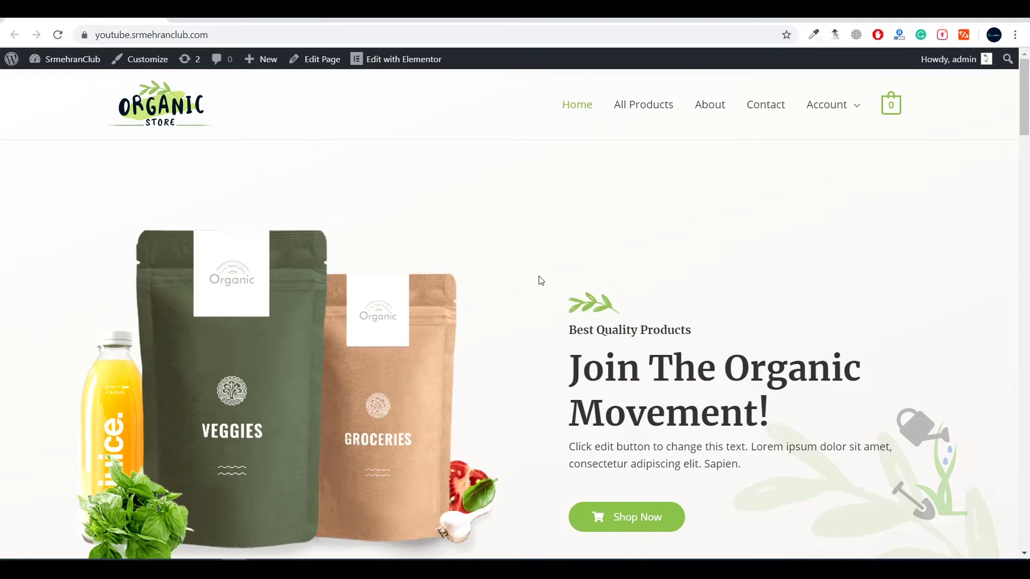
pyautogui.scroll(-10, 549, 276)
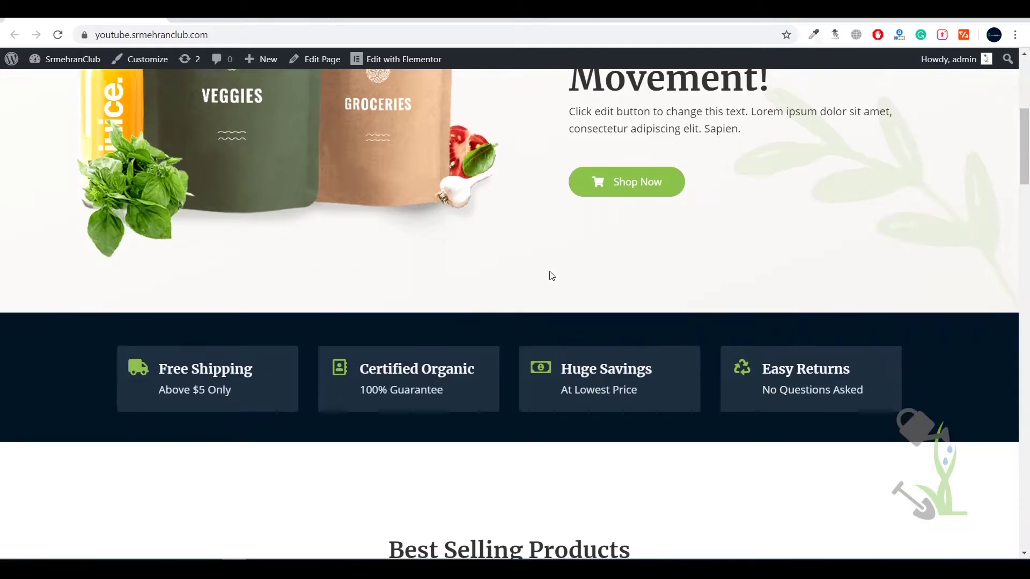
pyautogui.scroll(-10, 552, 276)
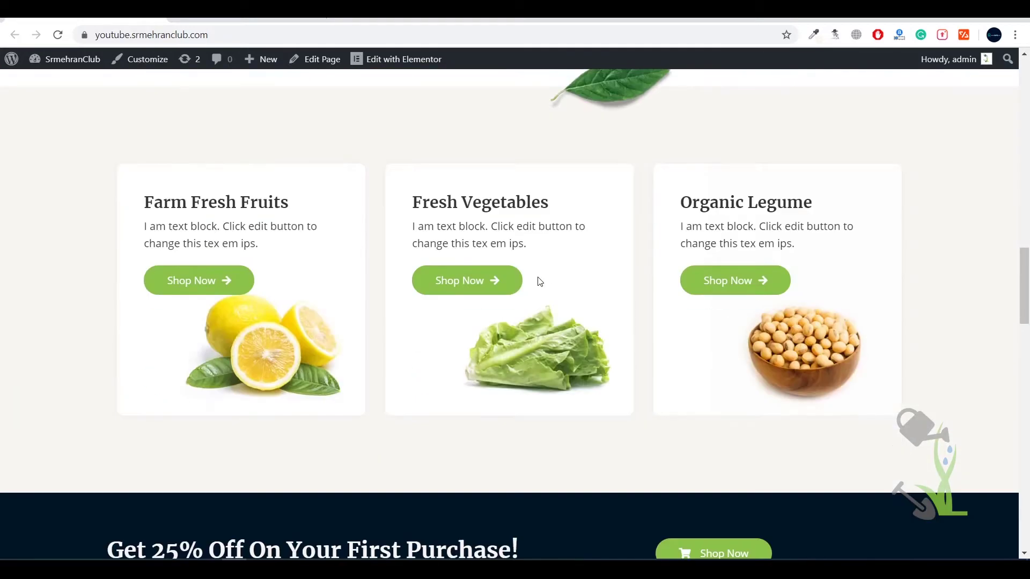
pyautogui.scroll(-7, 539, 272)
pyautogui.scroll(-15, 539, 272)
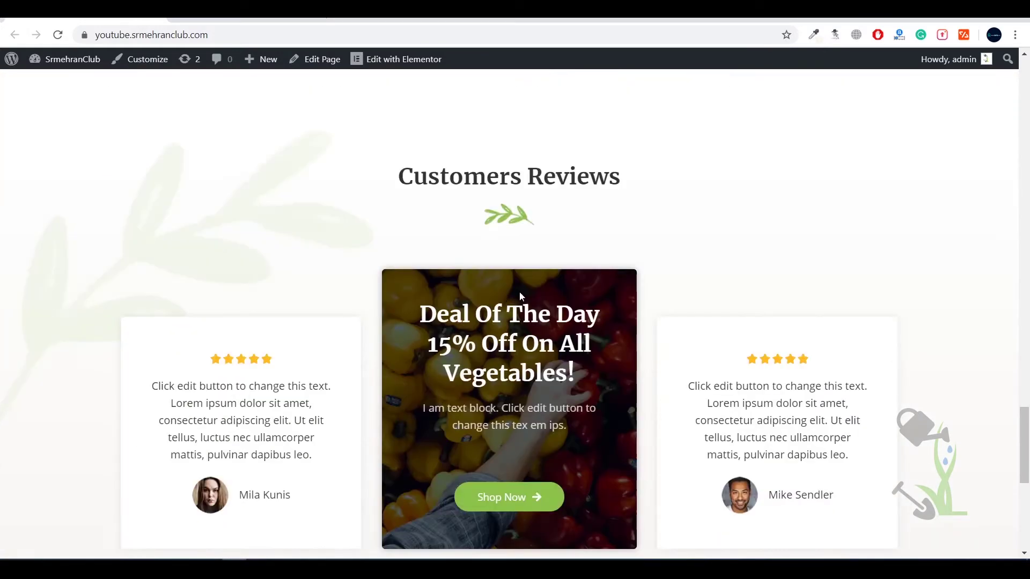
pyautogui.scroll(20, 544, 282)
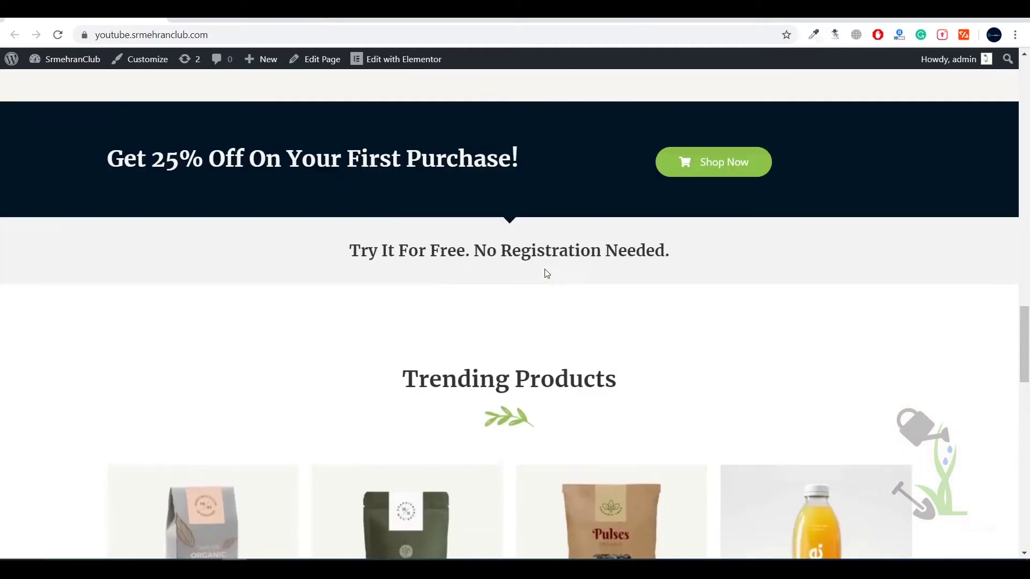
pyautogui.scroll(7, 545, 272)
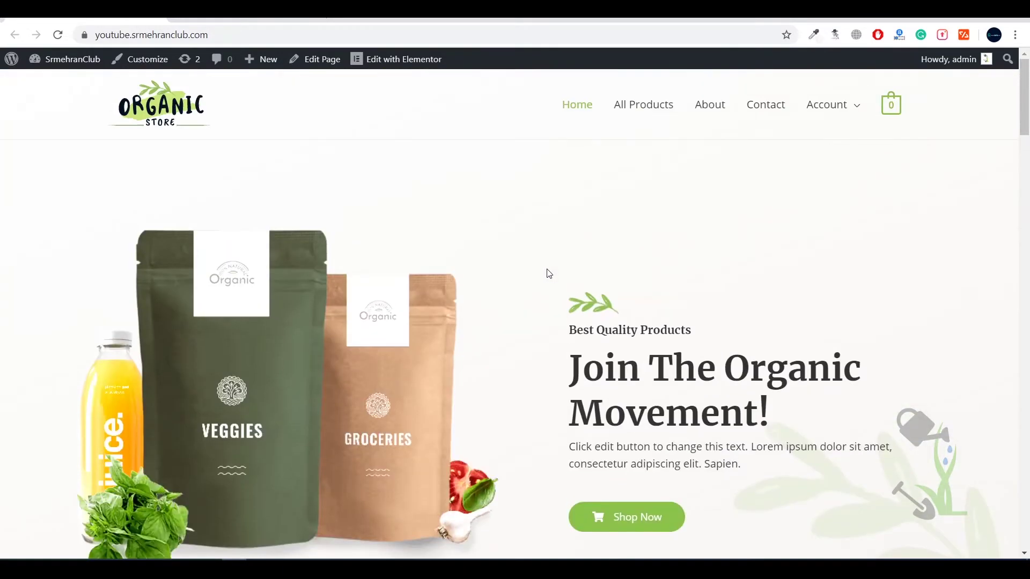
pyautogui.scroll(-14, 551, 274)
pyautogui.scroll(-15, 554, 275)
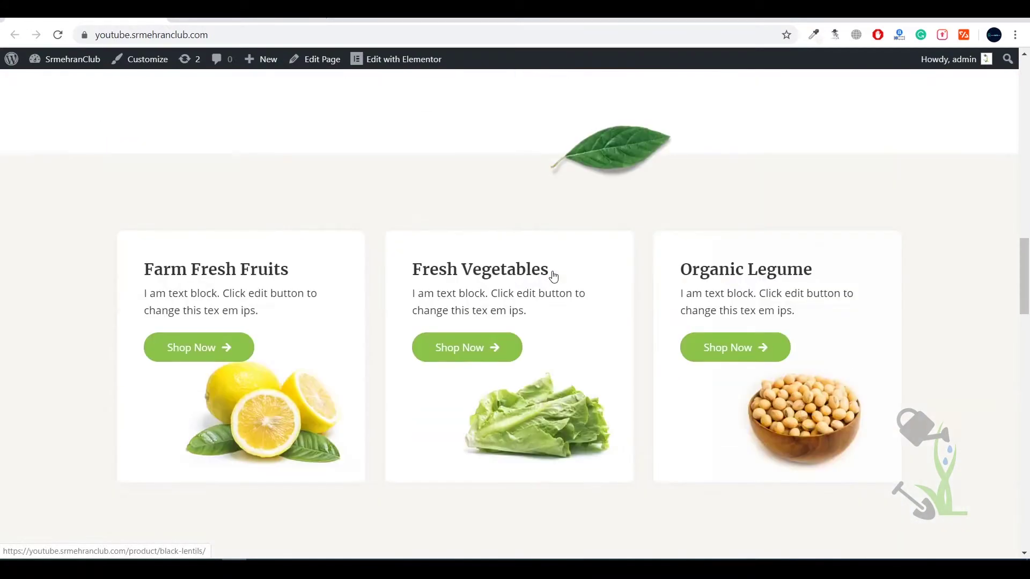
pyautogui.scroll(-4, 553, 277)
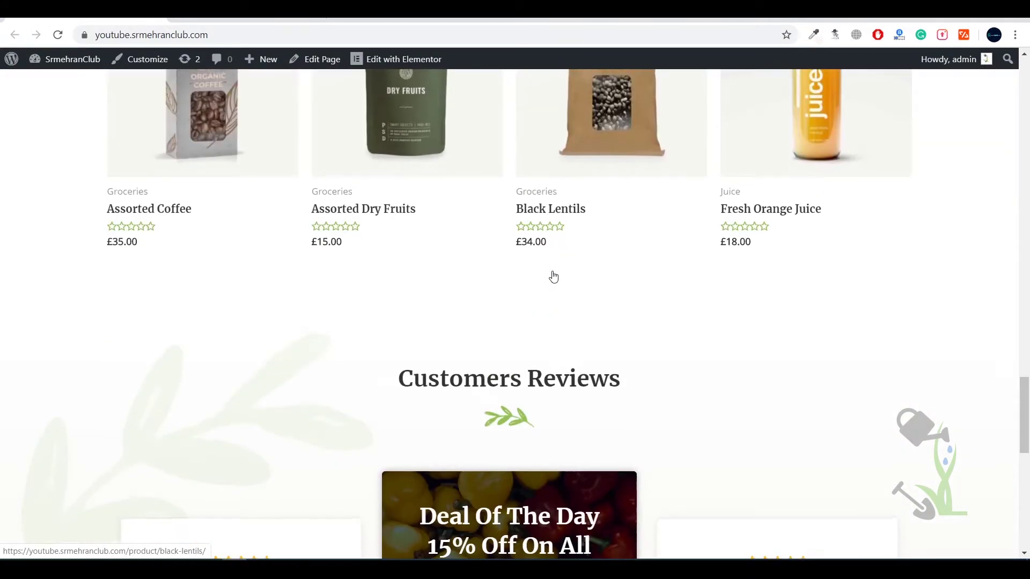
pyautogui.scroll(15, 553, 277)
pyautogui.scroll(6, 553, 277)
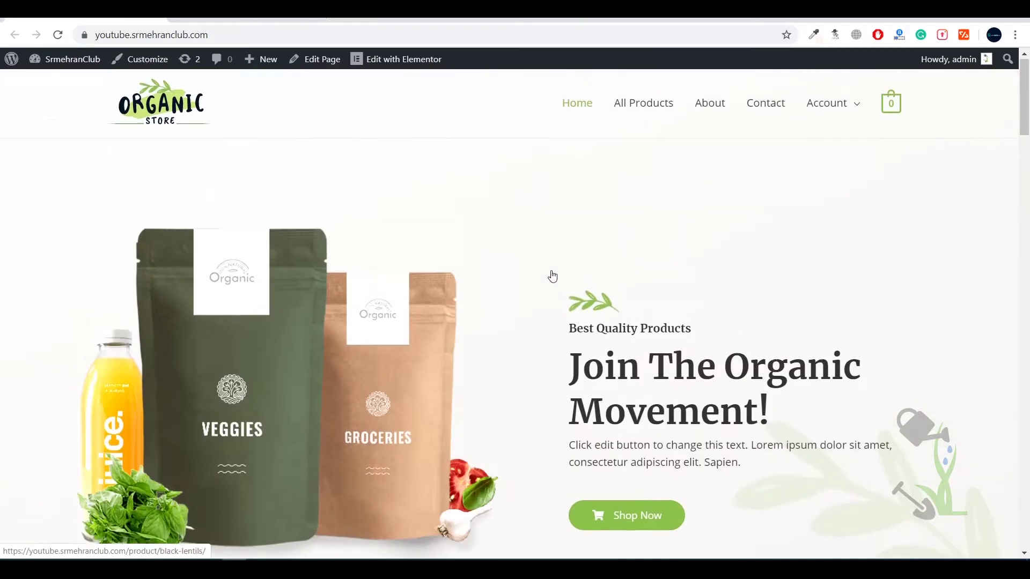
pyautogui.moveTo(825, 125)
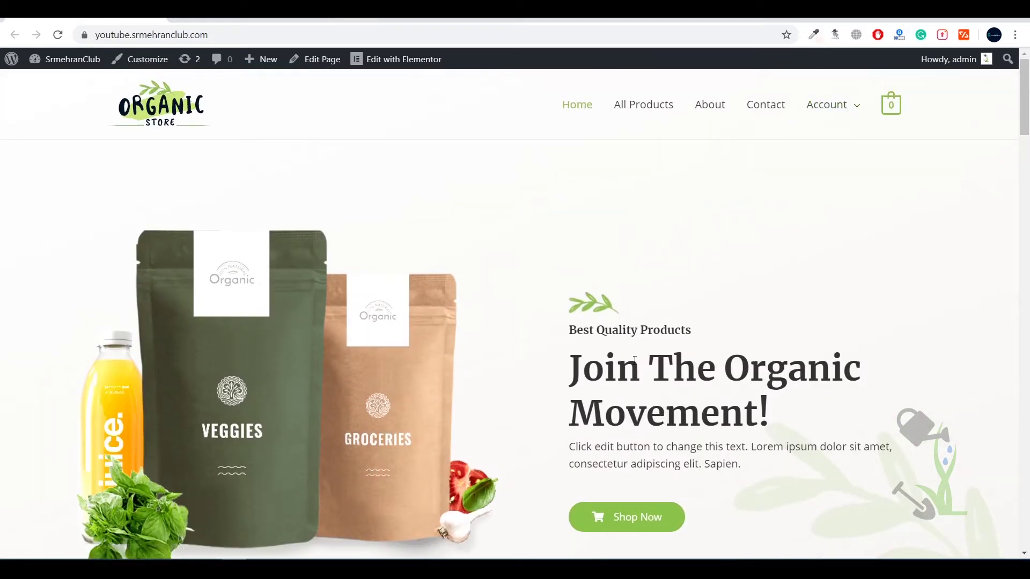
pyautogui.scroll(-12, 632, 354)
pyautogui.scroll(-6, 539, 402)
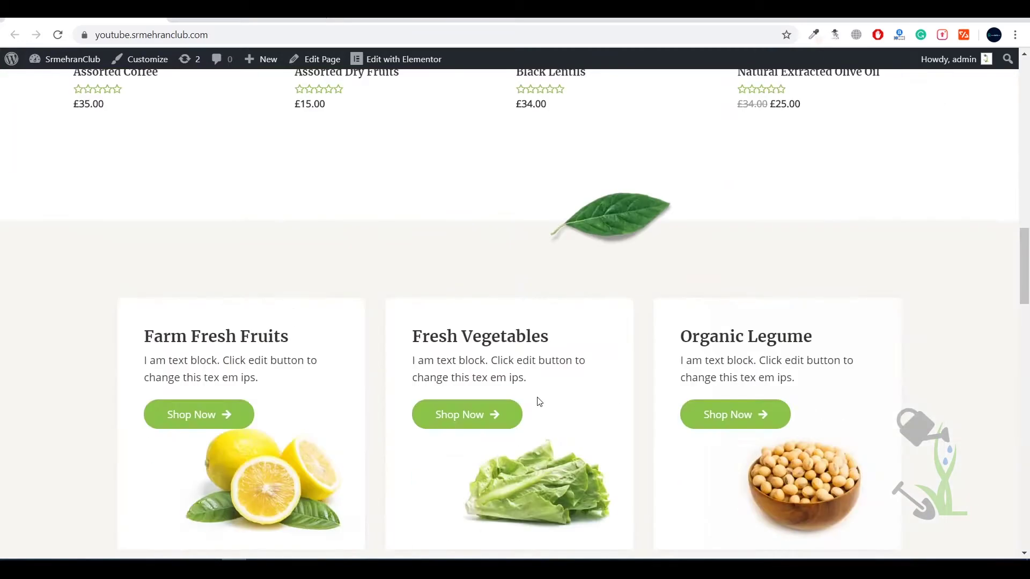
pyautogui.scroll(18, 539, 399)
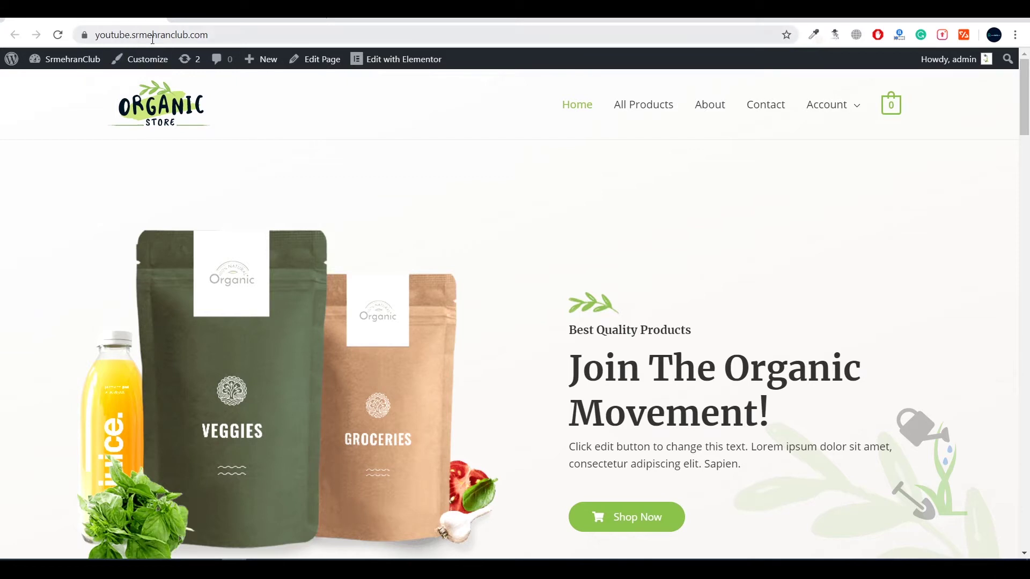
# Step: Open the store site's WordPress admin dashboard by adding /wp-admin to the site address
pyautogui.click(241, 32)
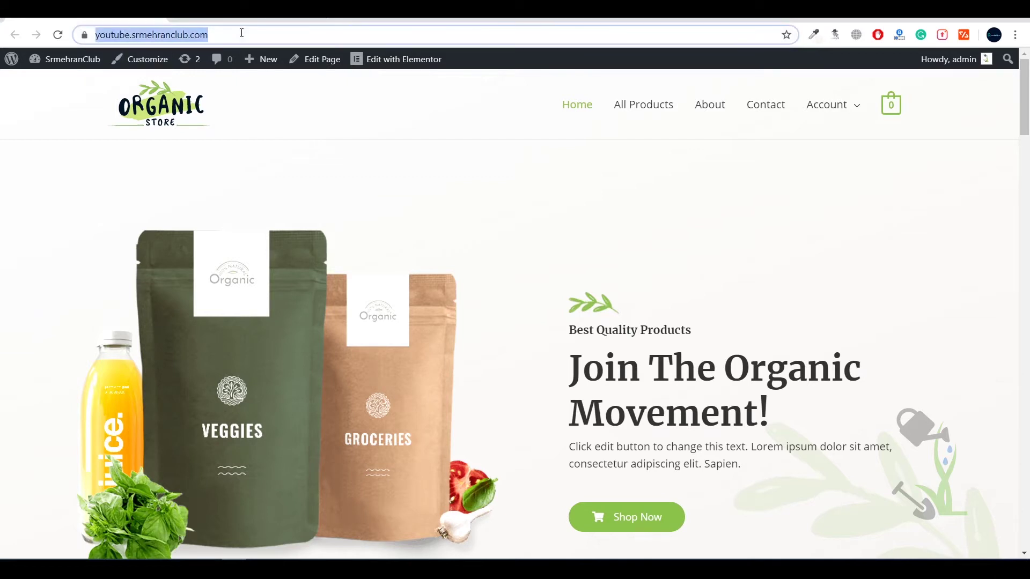
pyautogui.press('End')
pyautogui.write('/wp')
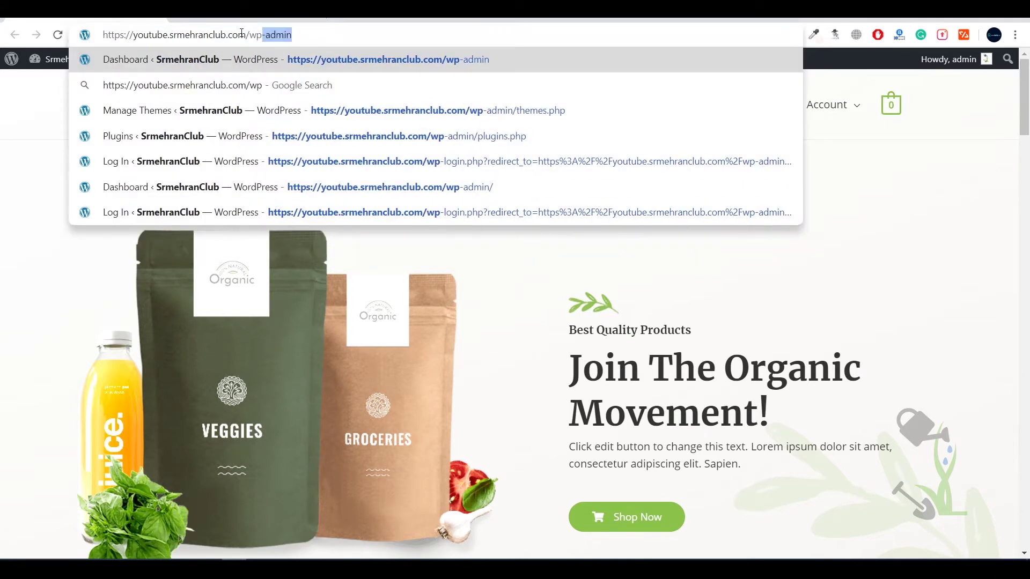
pyautogui.press('Right')
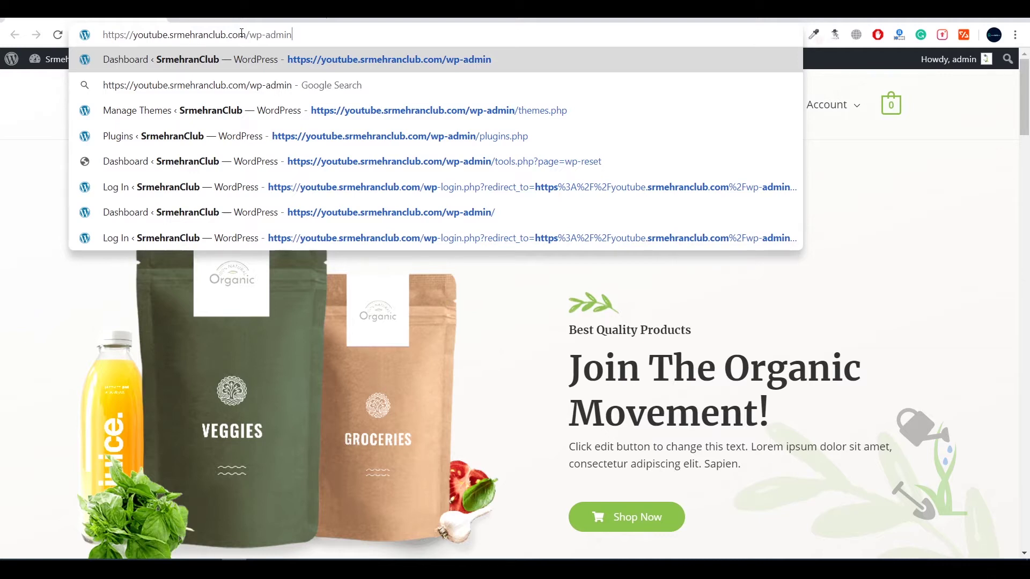
pyautogui.press('Return')
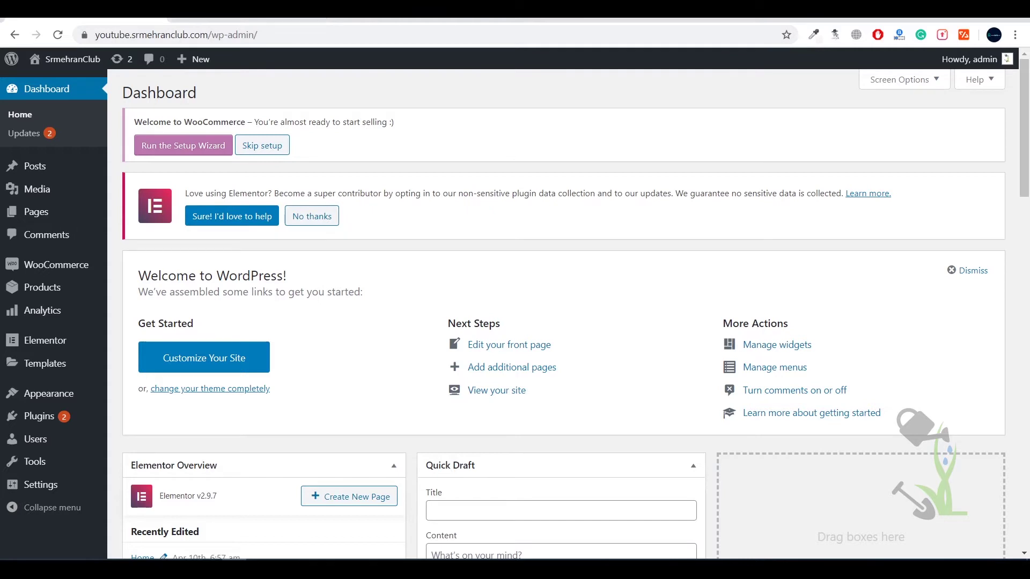
# Step: Open the list of installed plugins and review which plugins the site has
pyautogui.moveTo(91, 419)
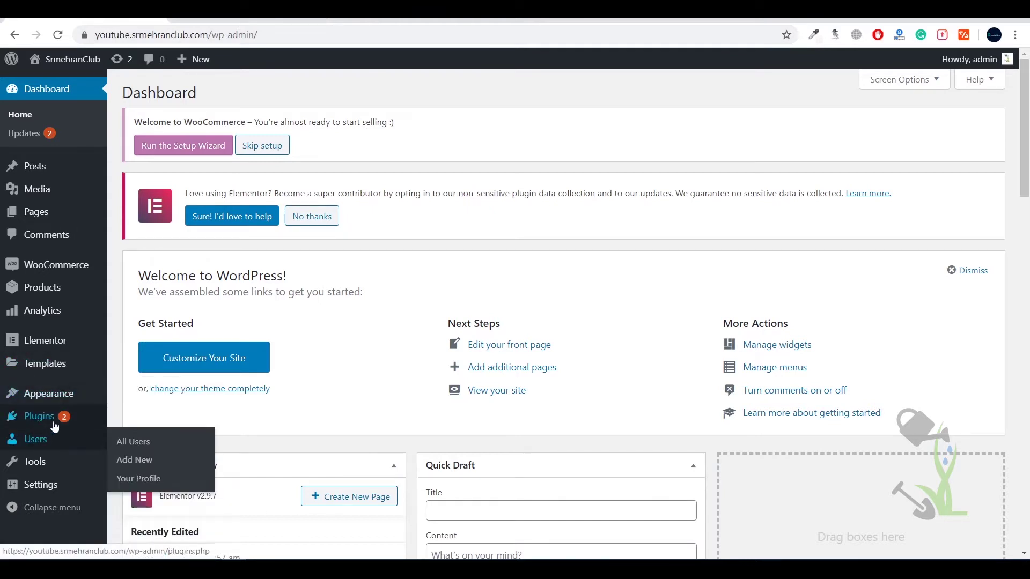
pyautogui.click(137, 419)
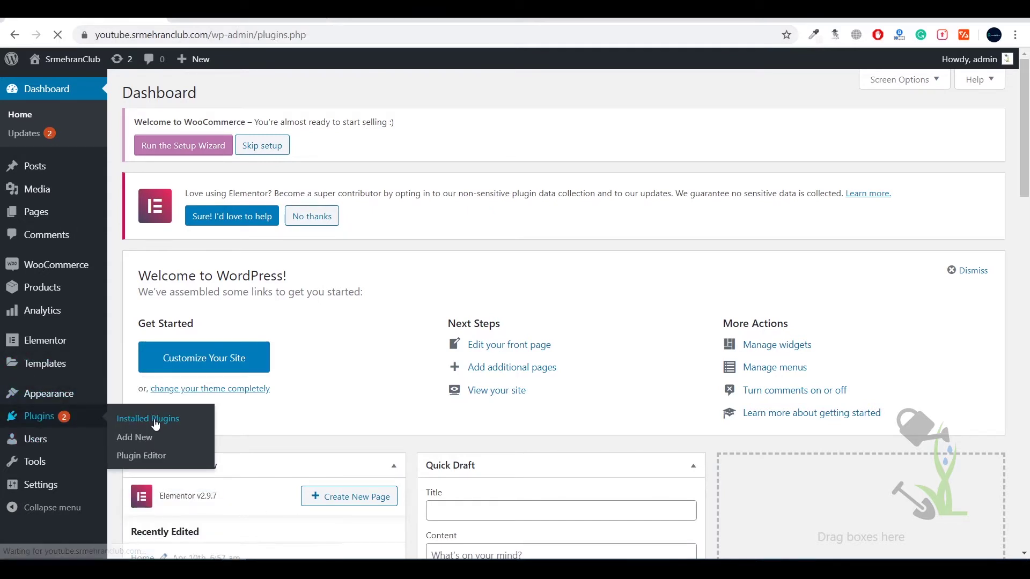
pyautogui.scroll(-5, 221, 393)
pyautogui.scroll(-3, 259, 379)
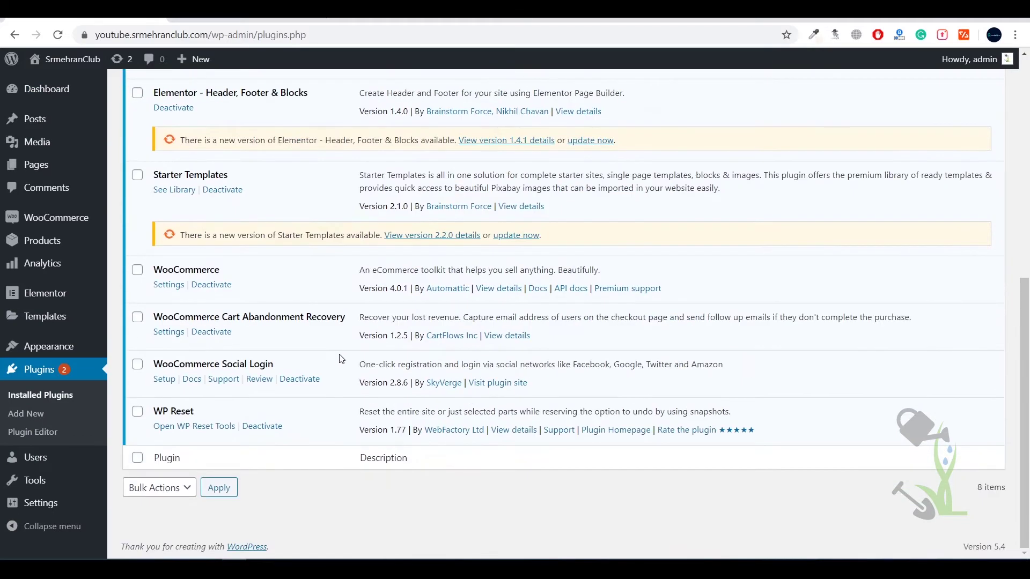
pyautogui.scroll(8, 342, 358)
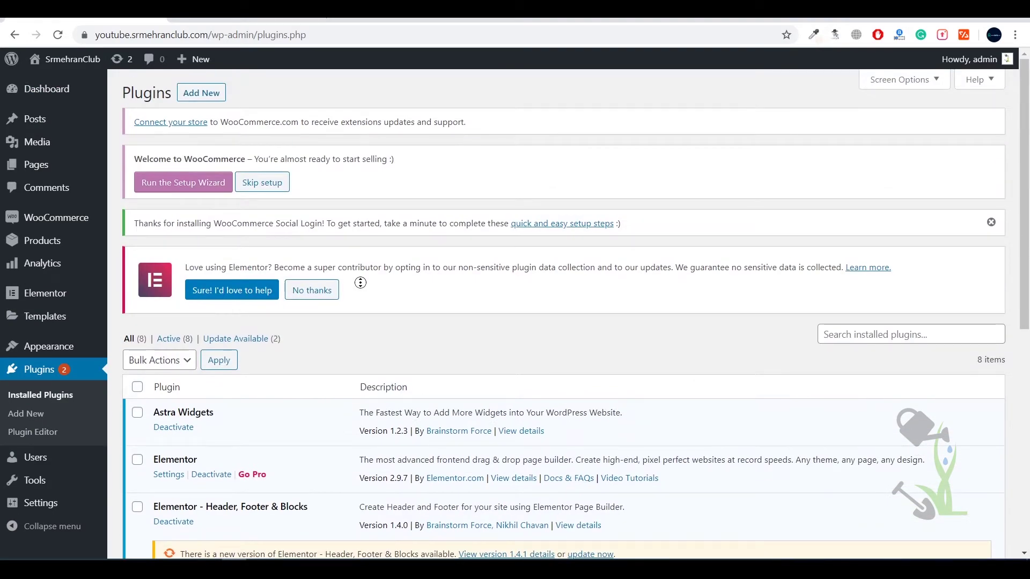
pyautogui.scroll(-1, 360, 344)
pyautogui.scroll(-7, 360, 344)
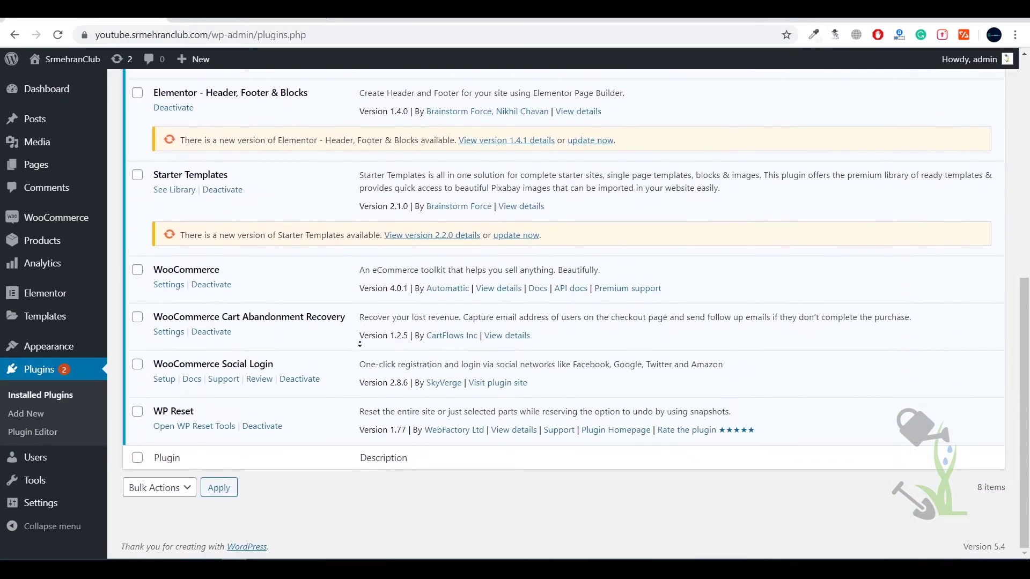
# Step: Examine the installed plugins list again, focusing on the Elementor and WooCommerce entries
pyautogui.scroll(5, 360, 344)
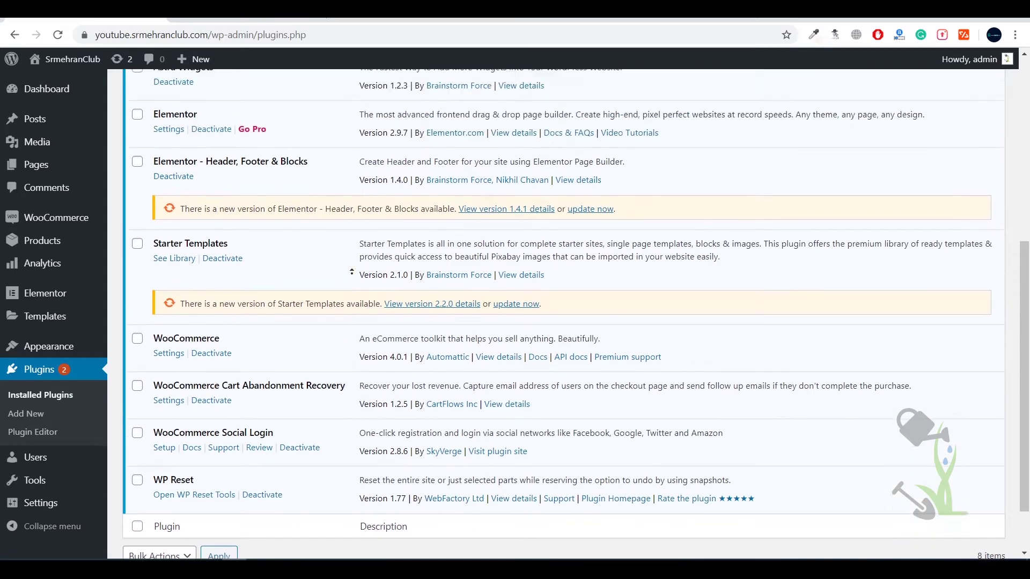
pyautogui.scroll(3, 352, 271)
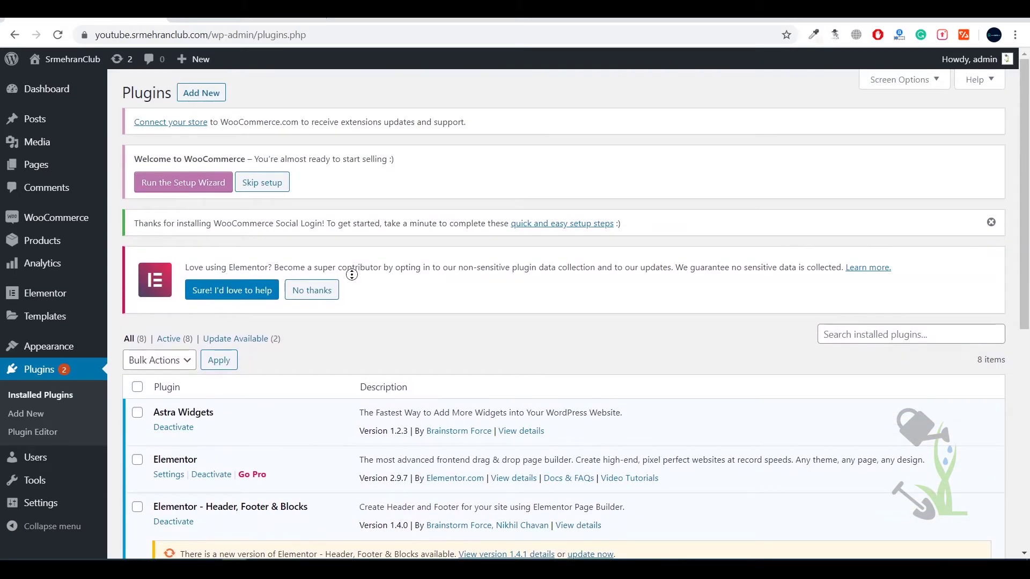
pyautogui.scroll(-3, 352, 272)
pyautogui.doubleClick(161, 261)
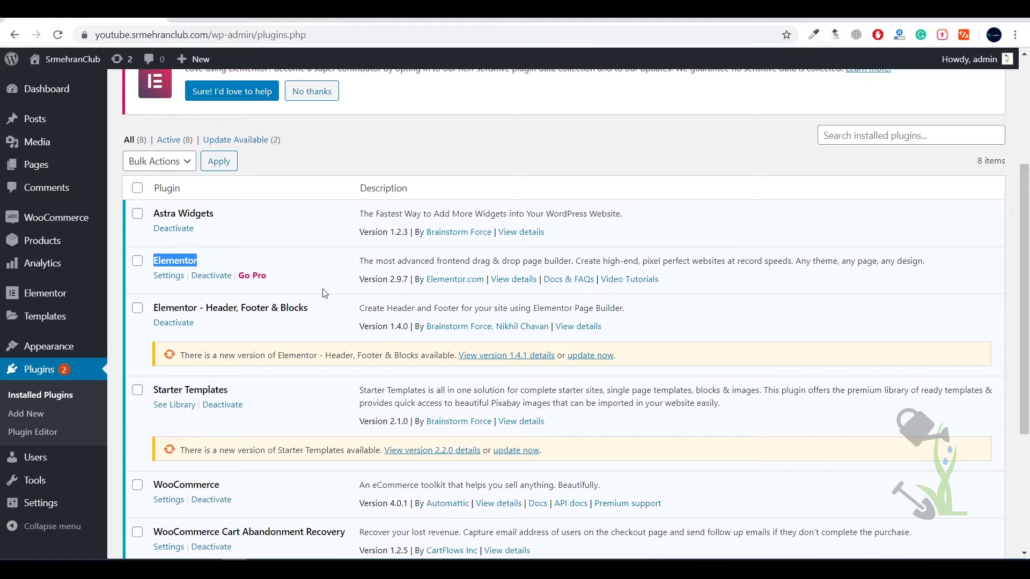
pyautogui.scroll(-3, 325, 294)
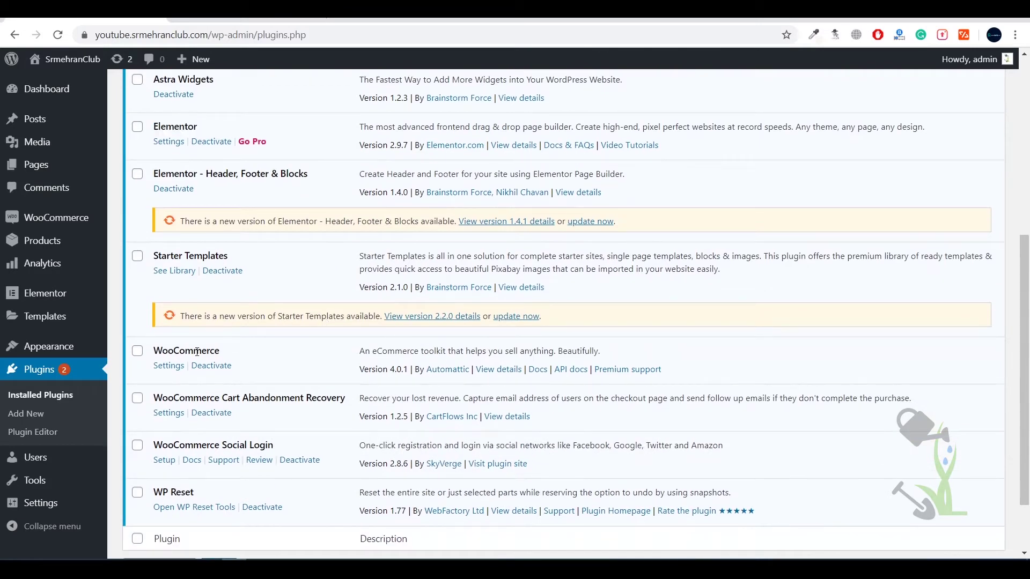
pyautogui.doubleClick(199, 350)
pyautogui.click(294, 360)
pyautogui.scroll(-2, 359, 346)
pyautogui.scroll(9, 358, 421)
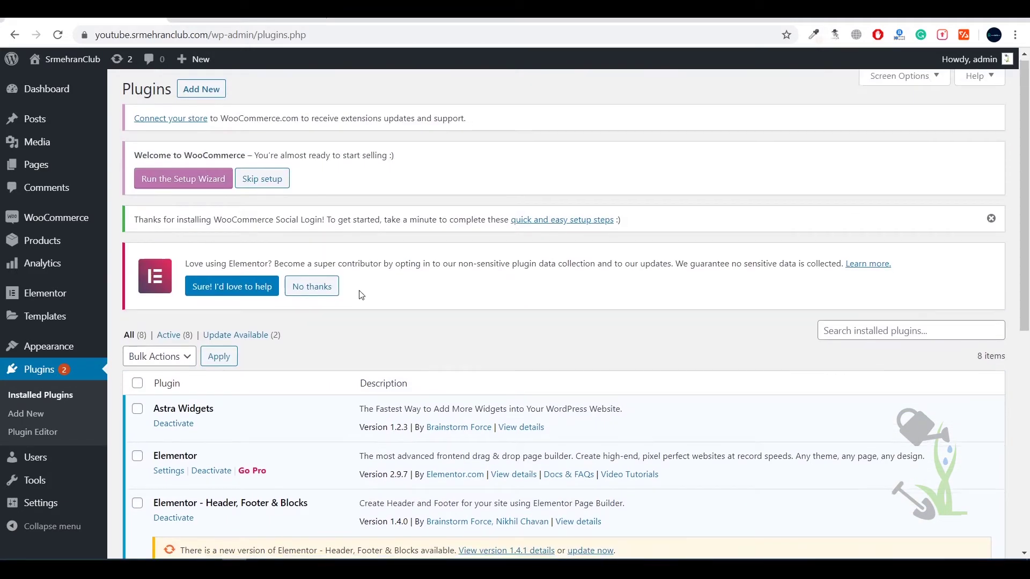
pyautogui.scroll(-8, 348, 376)
pyautogui.scroll(3, 345, 349)
pyautogui.scroll(5, 344, 317)
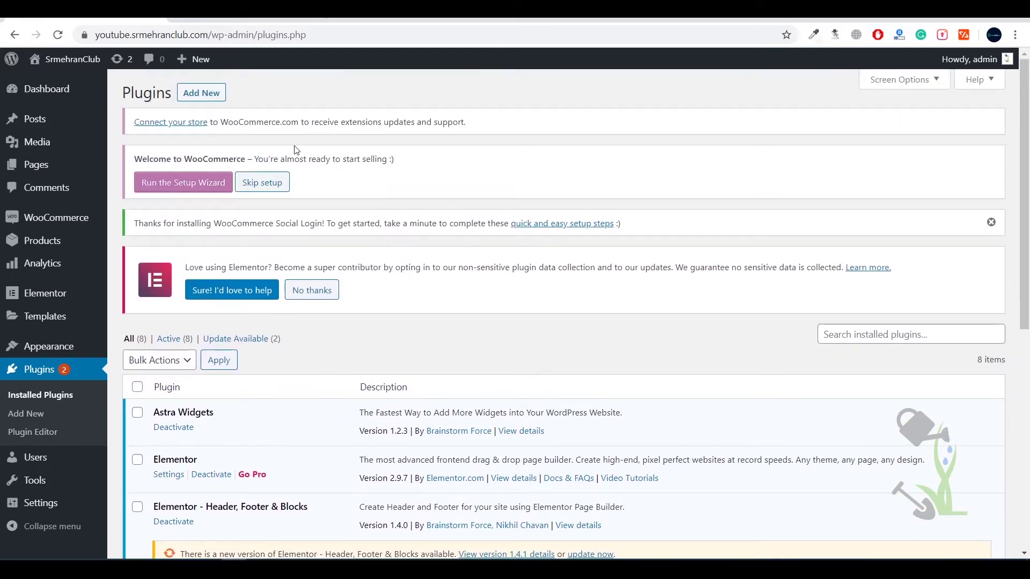
# Step: Open the page for adding new plugins and browse the popular plugins in the directory
pyautogui.click(214, 95)
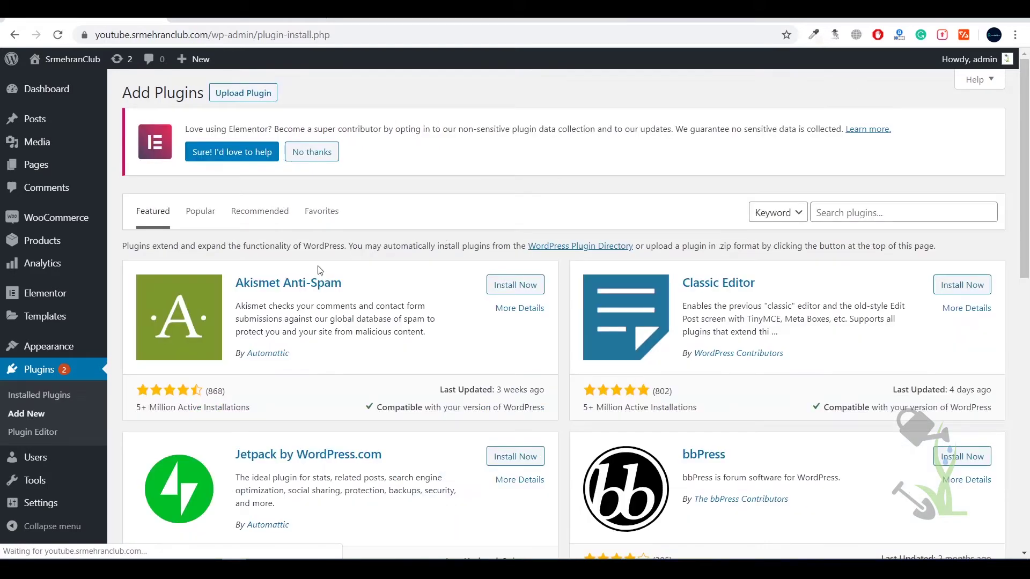
pyautogui.click(200, 212)
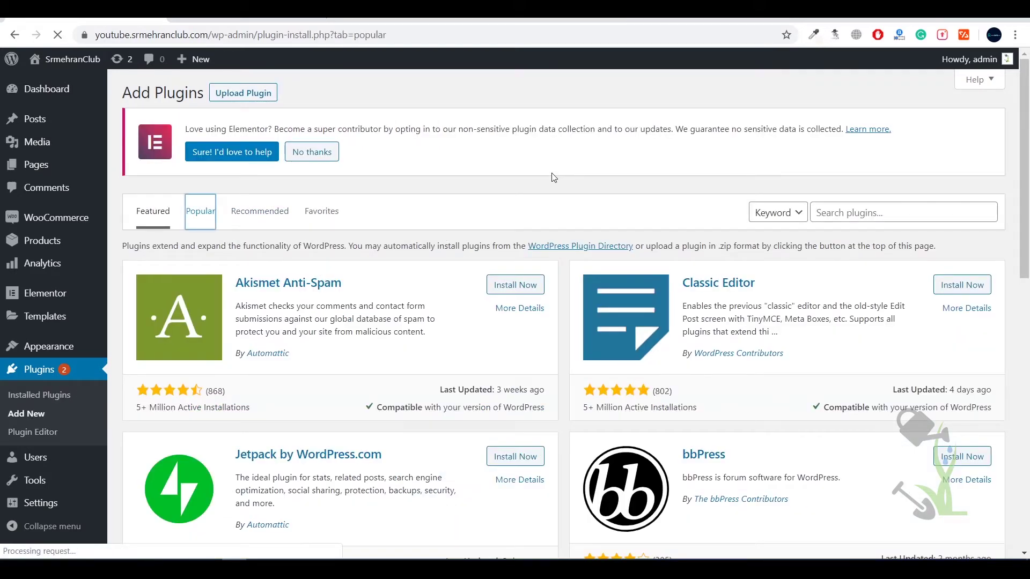
pyautogui.scroll(-4, 558, 175)
pyautogui.scroll(2, 564, 179)
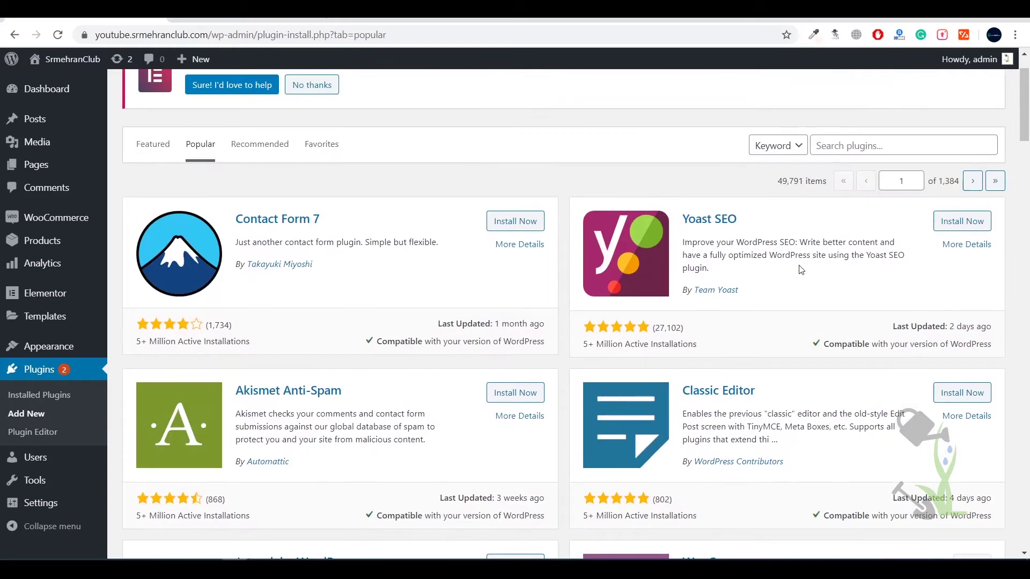
pyautogui.scroll(-3, 741, 271)
pyautogui.scroll(-10, 820, 210)
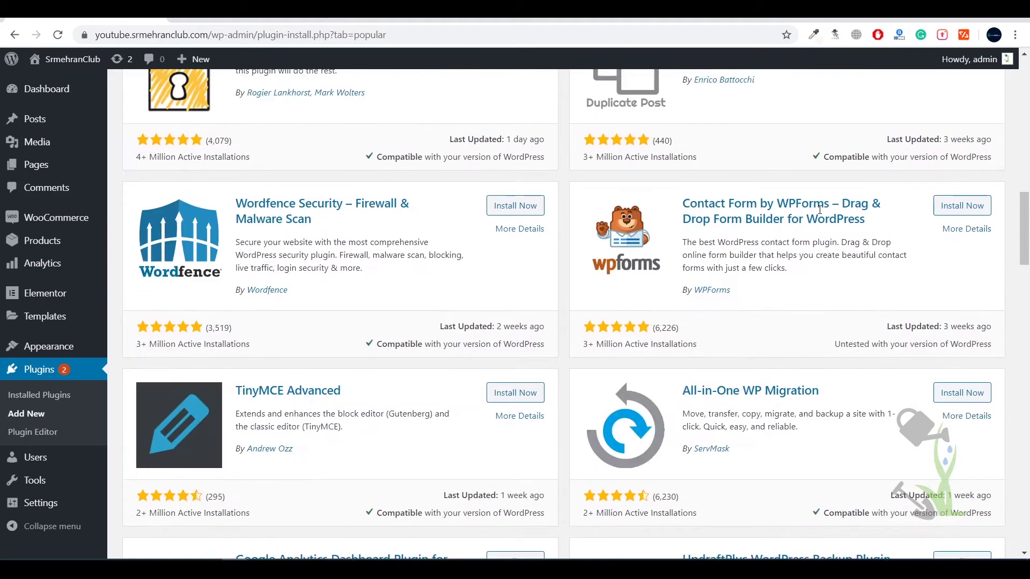
pyautogui.scroll(12, 724, 285)
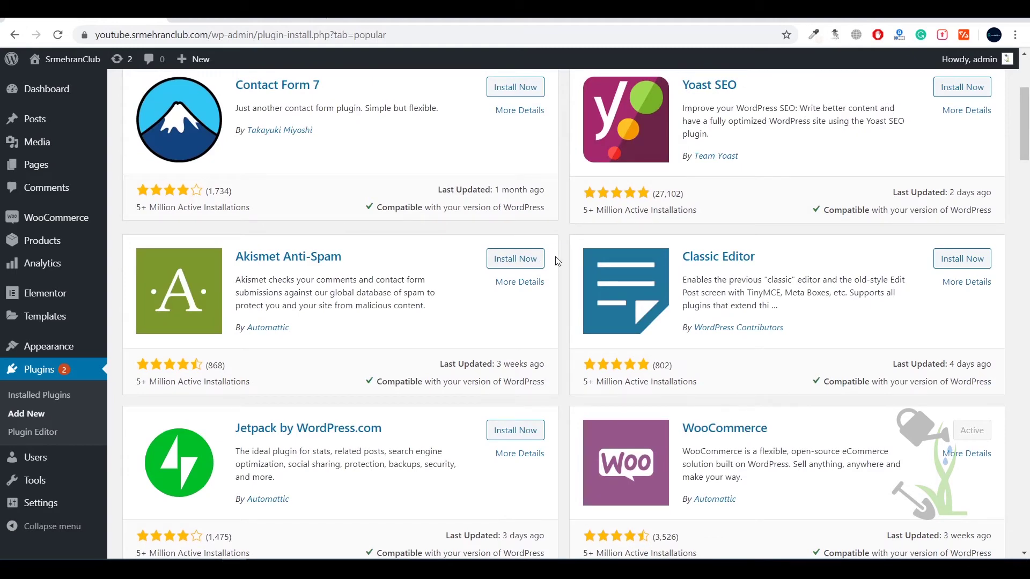
pyautogui.scroll(4, 558, 256)
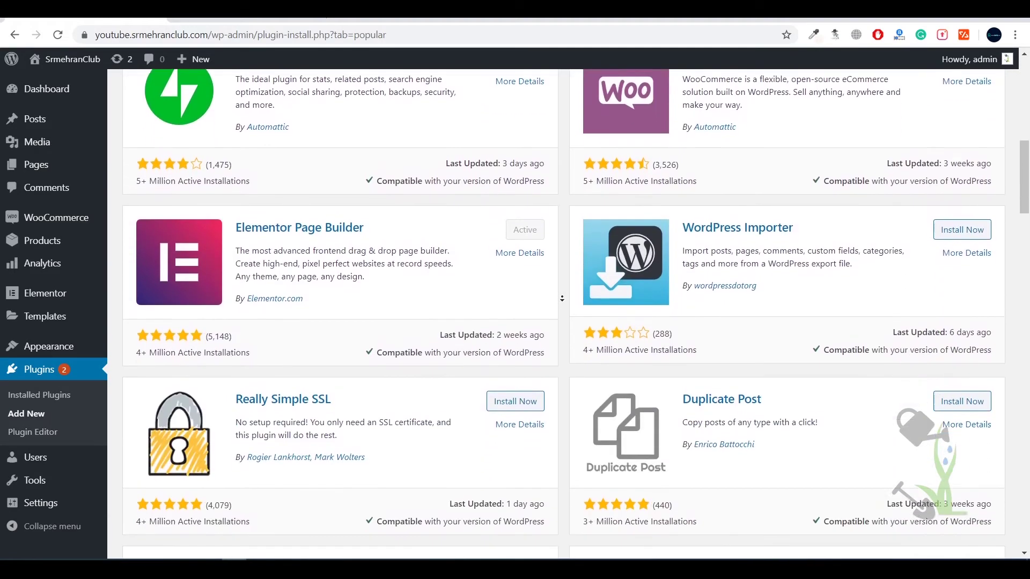
pyautogui.middleClick(562, 298)
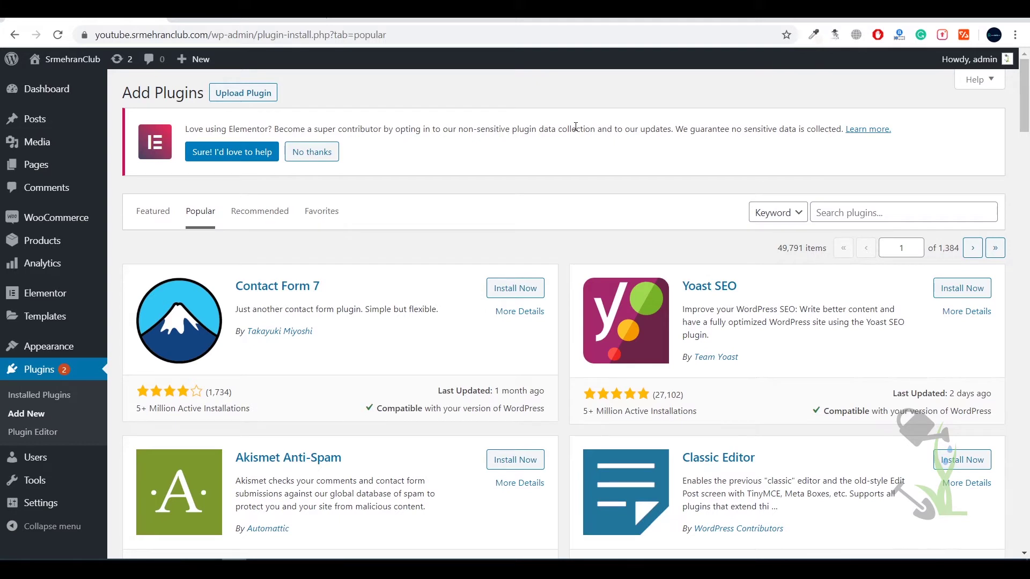
# Step: Upload the elfsight-testimonials-slider-cc.zip file from the inc folder and install it as a plugin
pyautogui.tripleClick(575, 127)
pyautogui.click(270, 95)
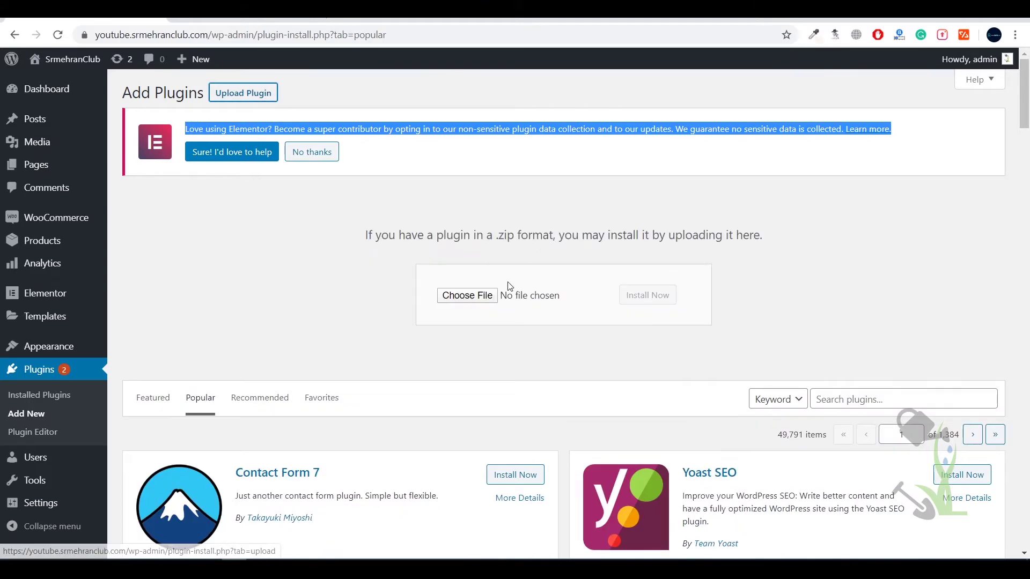
pyautogui.click(464, 295)
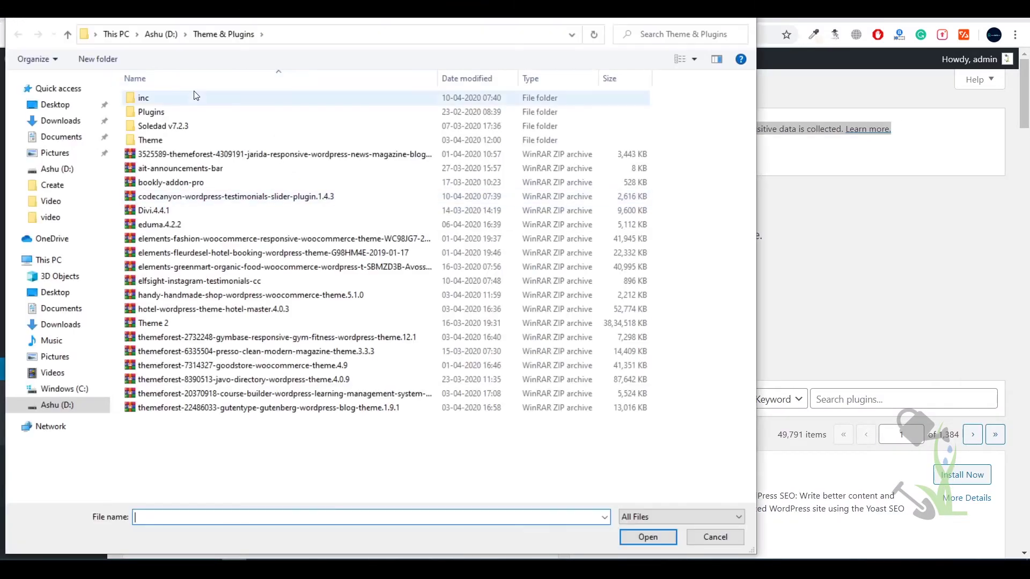
pyautogui.doubleClick(195, 98)
pyautogui.click(175, 155)
pyautogui.doubleClick(175, 155)
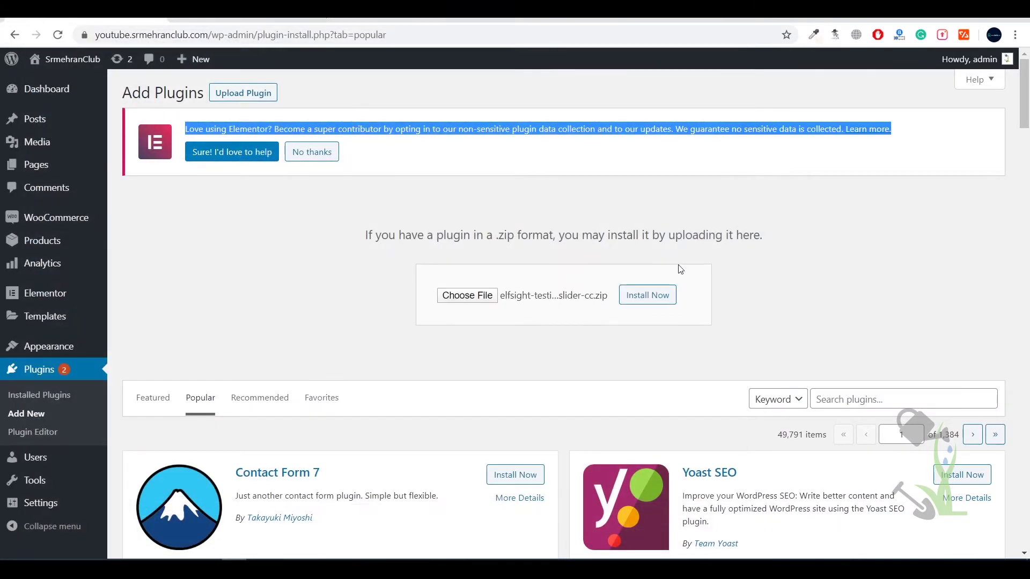
pyautogui.click(661, 295)
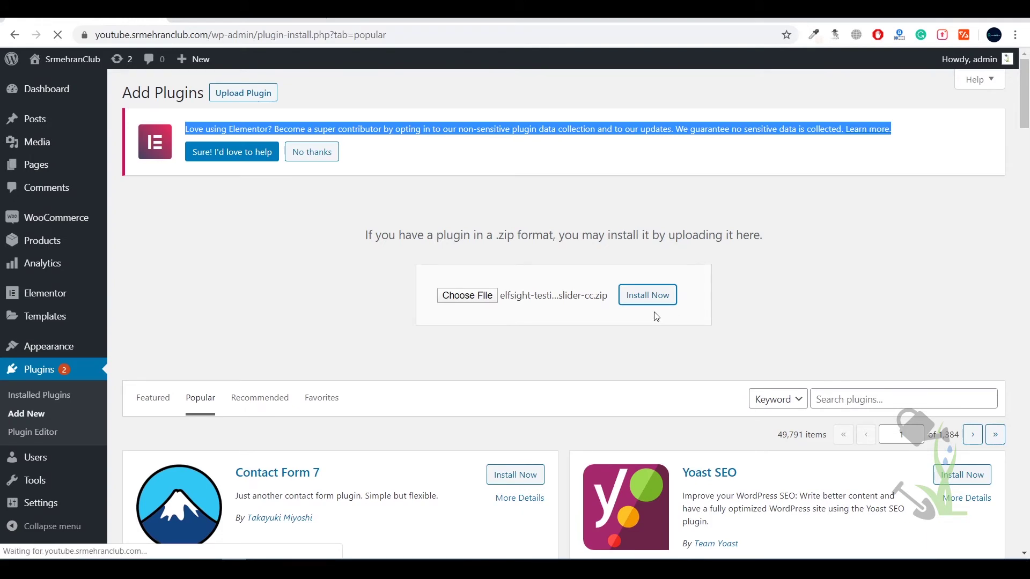
# Step: Activate the uploaded testimonials slider plugin and locate its entry among the installed plugins
pyautogui.moveTo(230, 237); pyautogui.dragTo(127, 192)
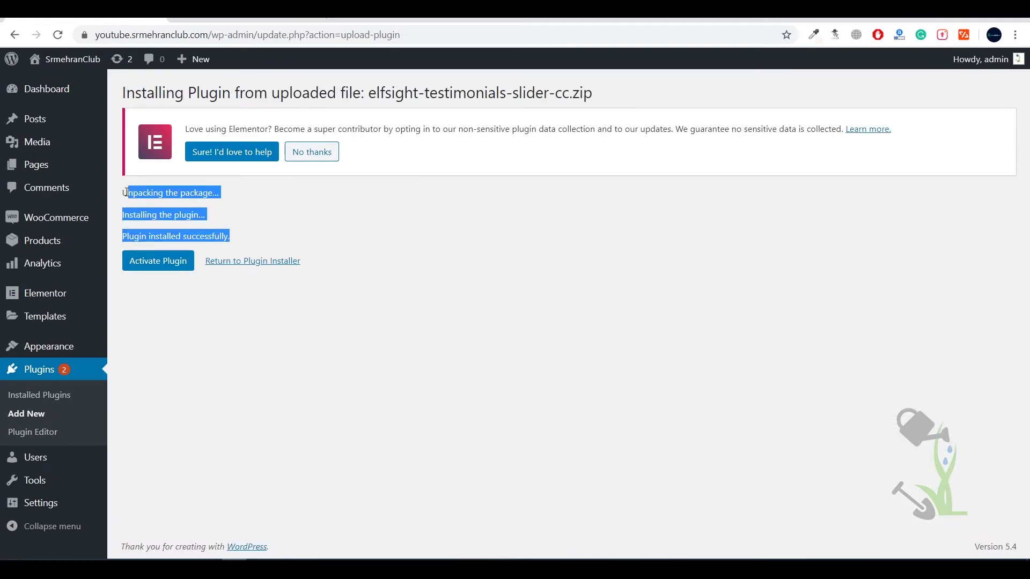
pyautogui.click(232, 231)
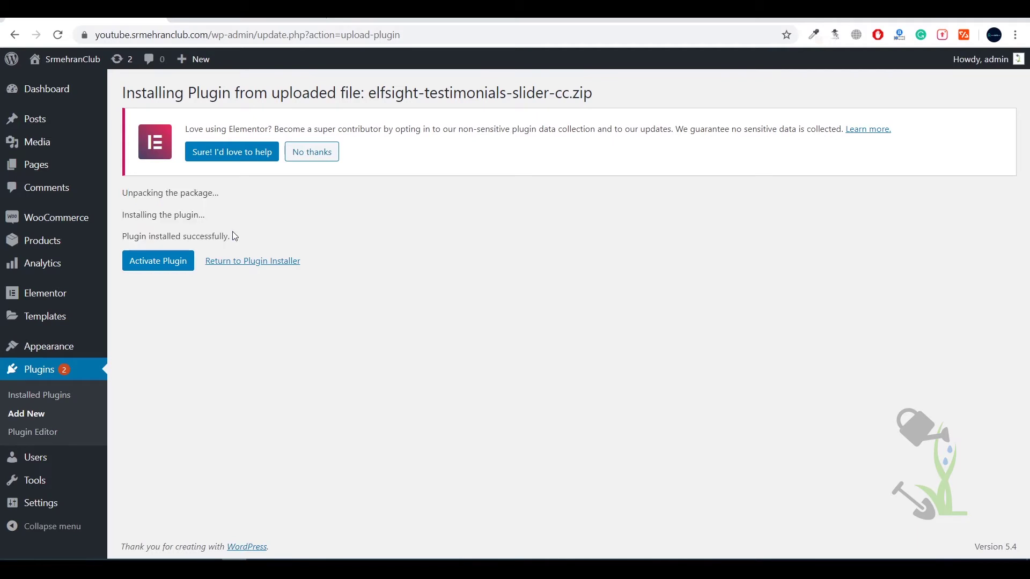
pyautogui.moveTo(235, 237); pyautogui.dragTo(153, 187)
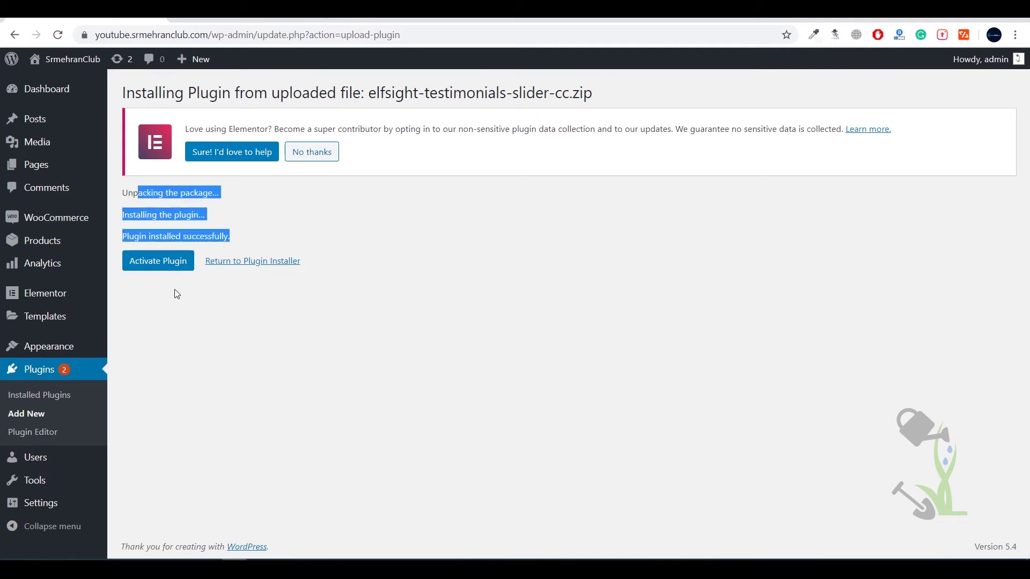
pyautogui.click(174, 267)
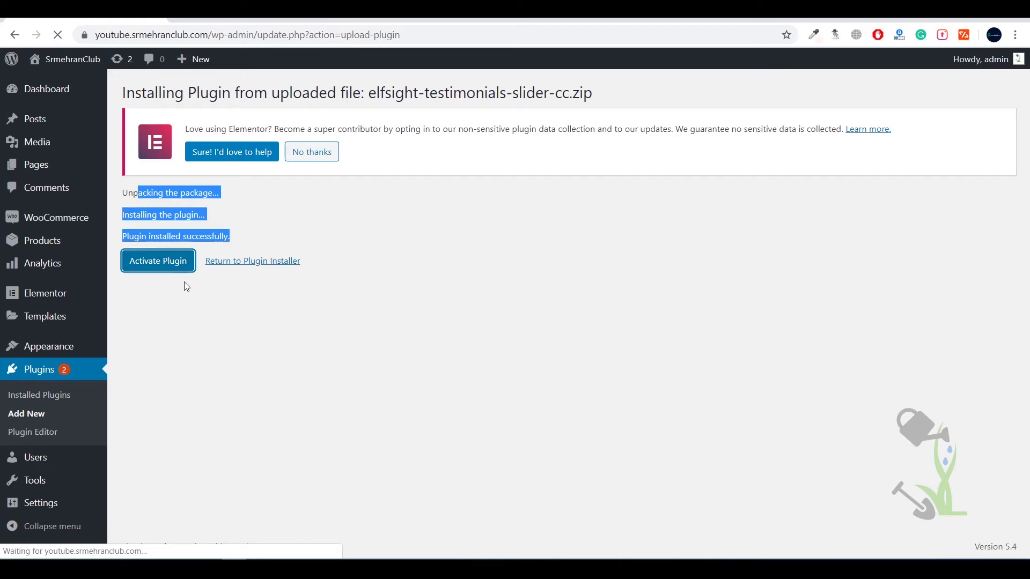
pyautogui.scroll(-9, 308, 274)
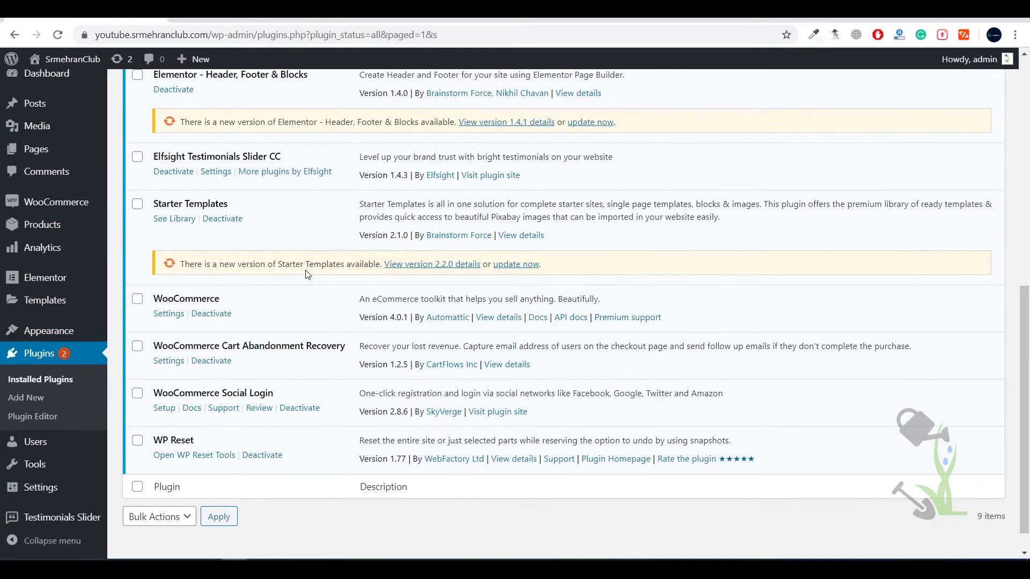
pyautogui.scroll(4, 308, 274)
pyautogui.moveTo(288, 356); pyautogui.dragTo(151, 350)
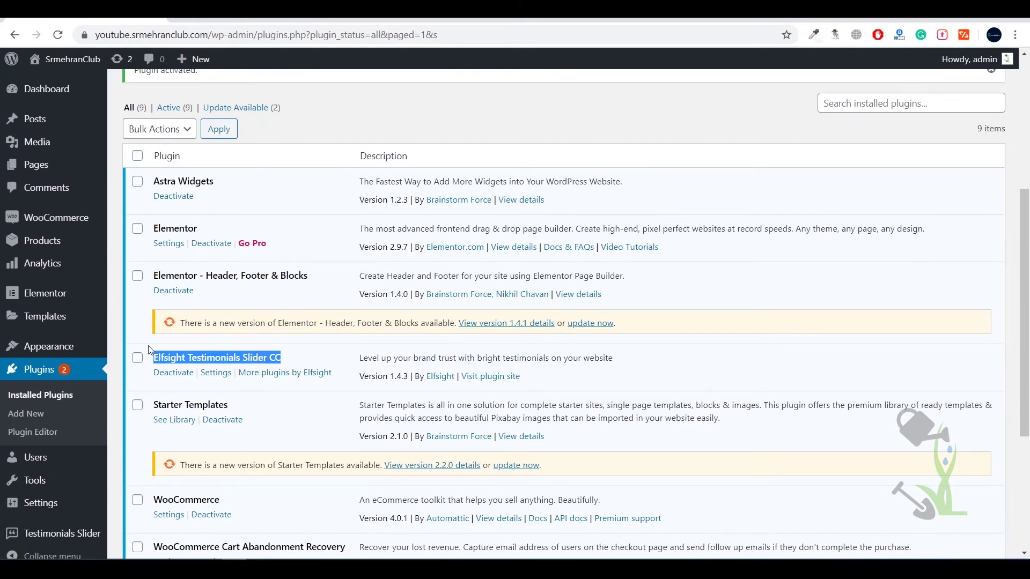
pyautogui.click(151, 350)
pyautogui.scroll(-4, 344, 254)
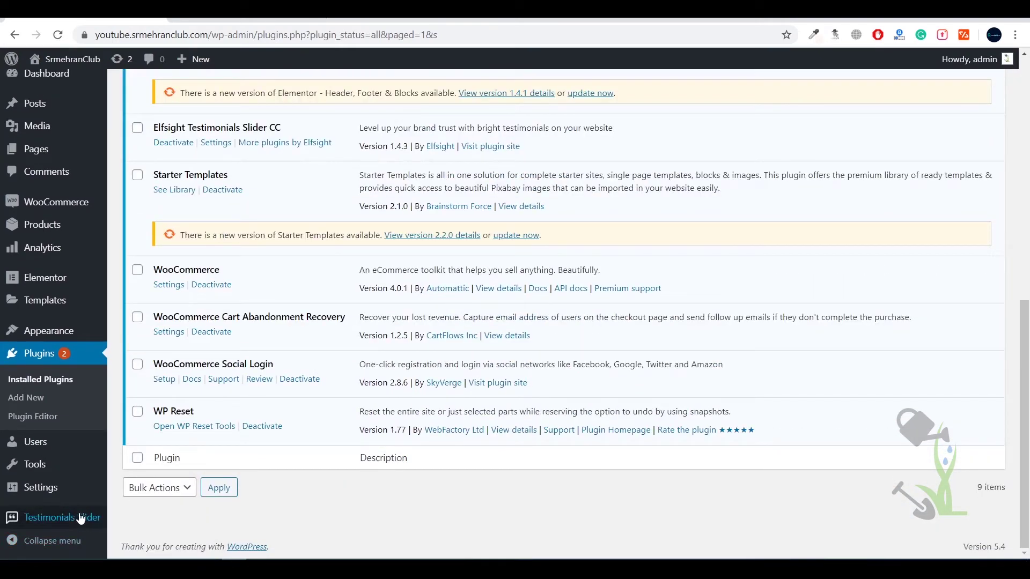
# Step: Open the Testimonials Slider plugin's widget list and remove the existing widget named "new"
pyautogui.click(60, 523)
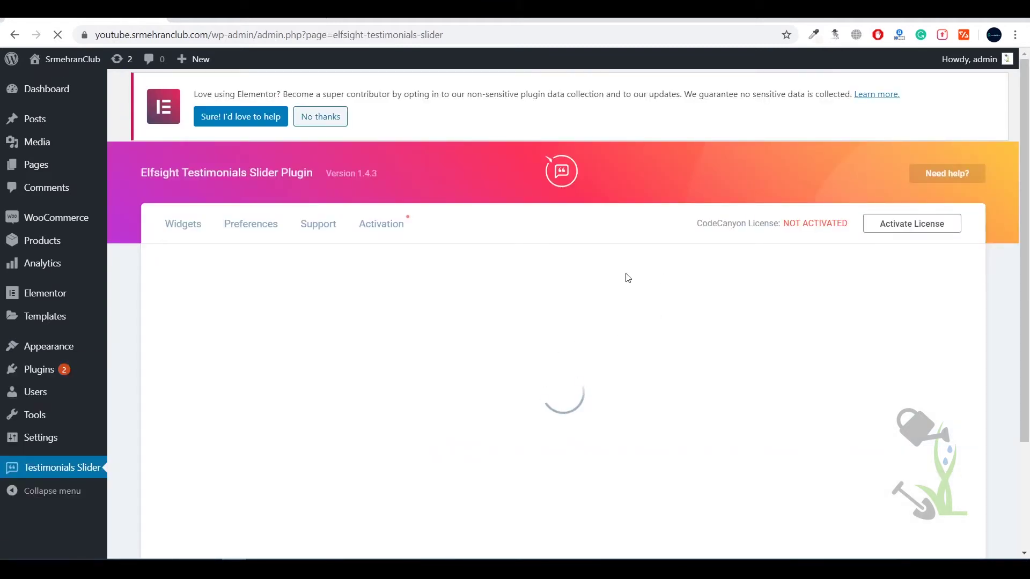
pyautogui.scroll(-1, 617, 281)
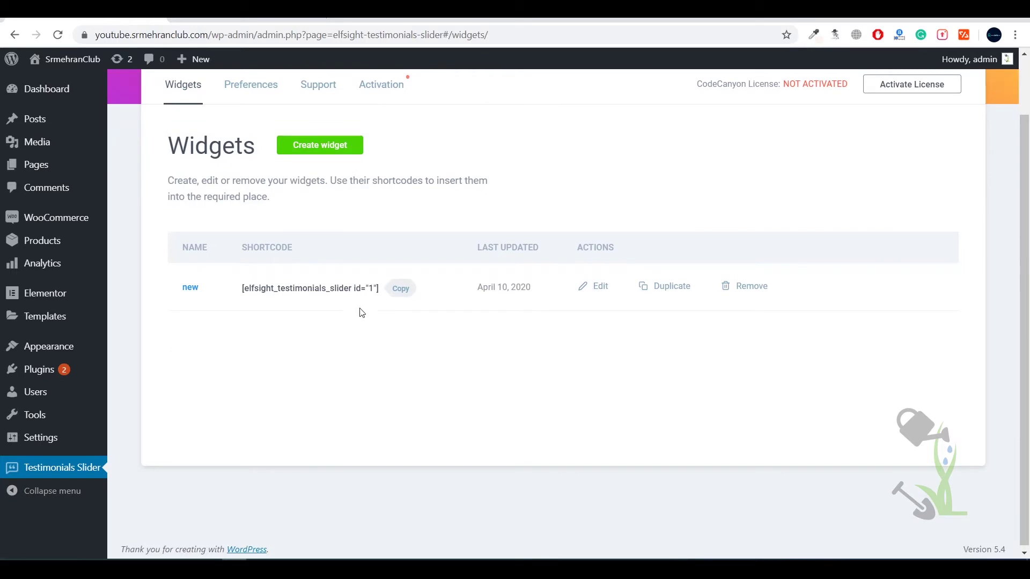
pyautogui.click(745, 293)
pyautogui.scroll(1, 805, 298)
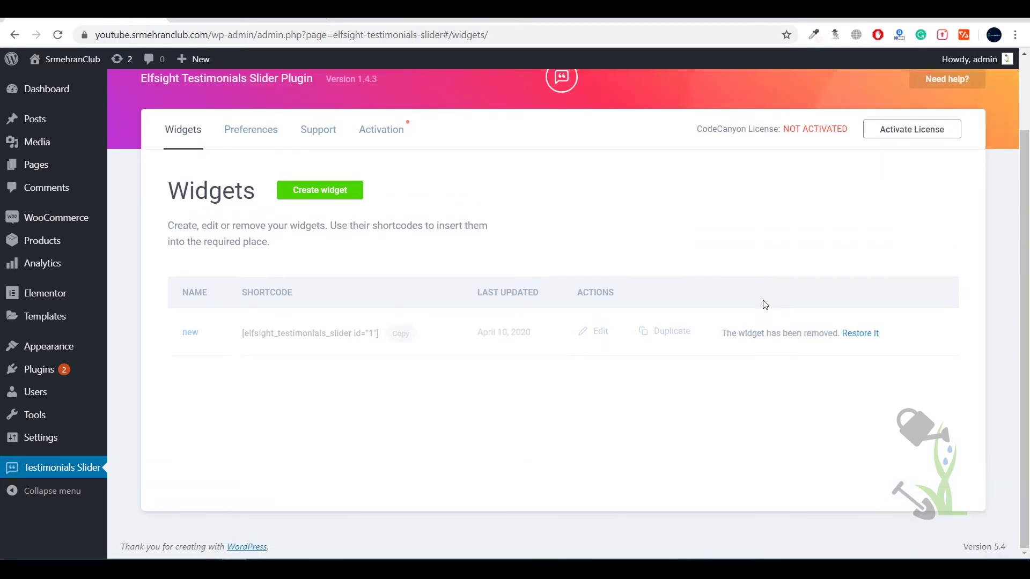
pyautogui.scroll(2, 460, 249)
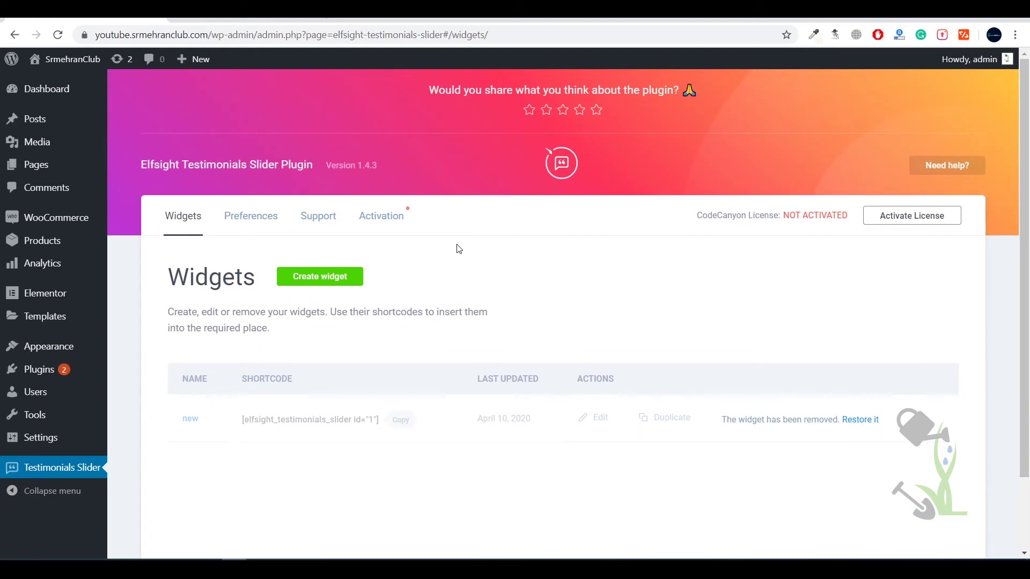
# Step: Start creating a testimonials slider widget and name it "sample"
pyautogui.click(316, 281)
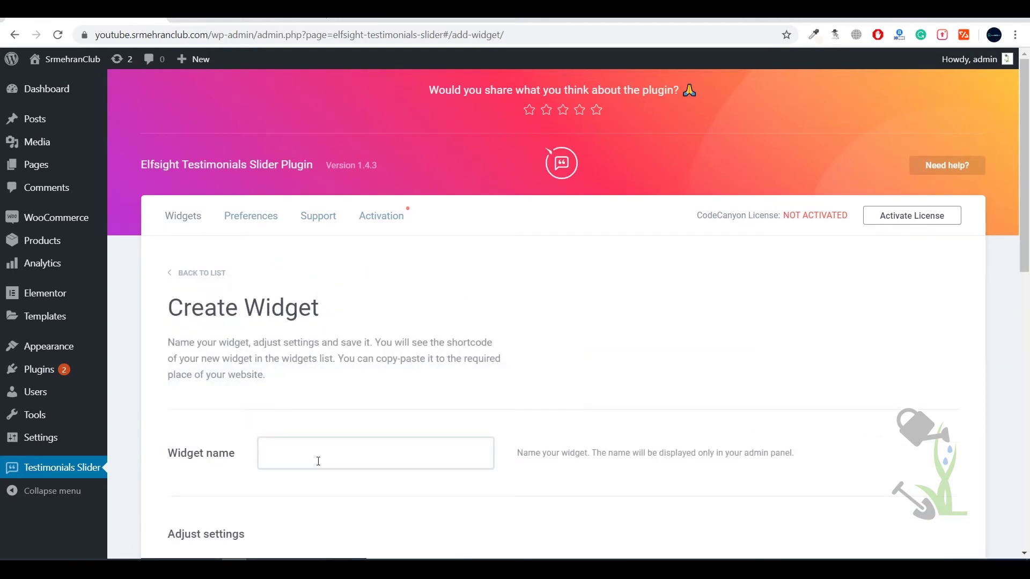
pyautogui.click(318, 461)
pyautogui.scroll(-5, 517, 294)
pyautogui.scroll(5, 517, 294)
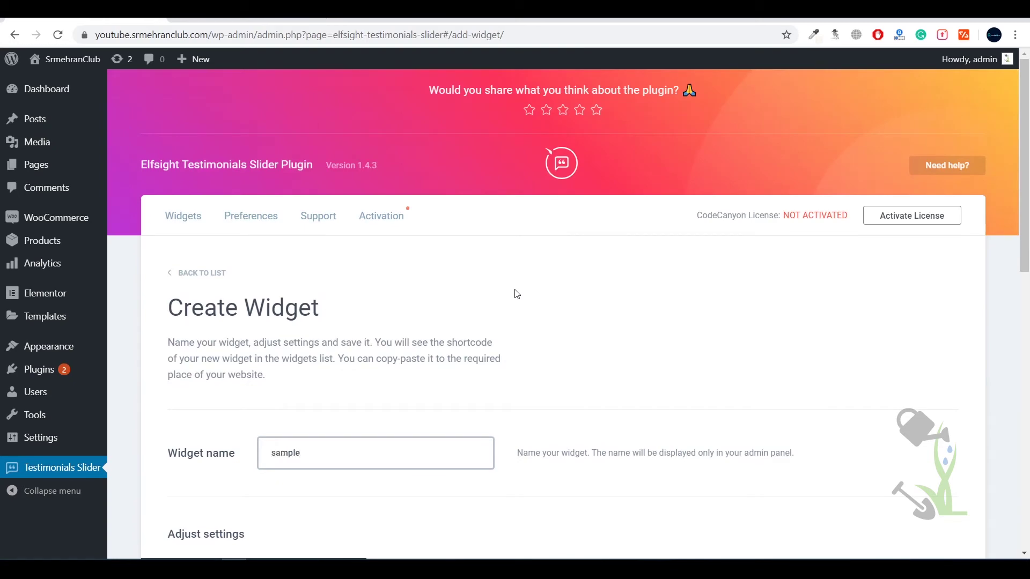
# Step: Open the testimonial template choices, try Tiled Balloon and apply the Tiled Postcard template to the widget
pyautogui.scroll(-10, 352, 264)
pyautogui.scroll(6, 483, 301)
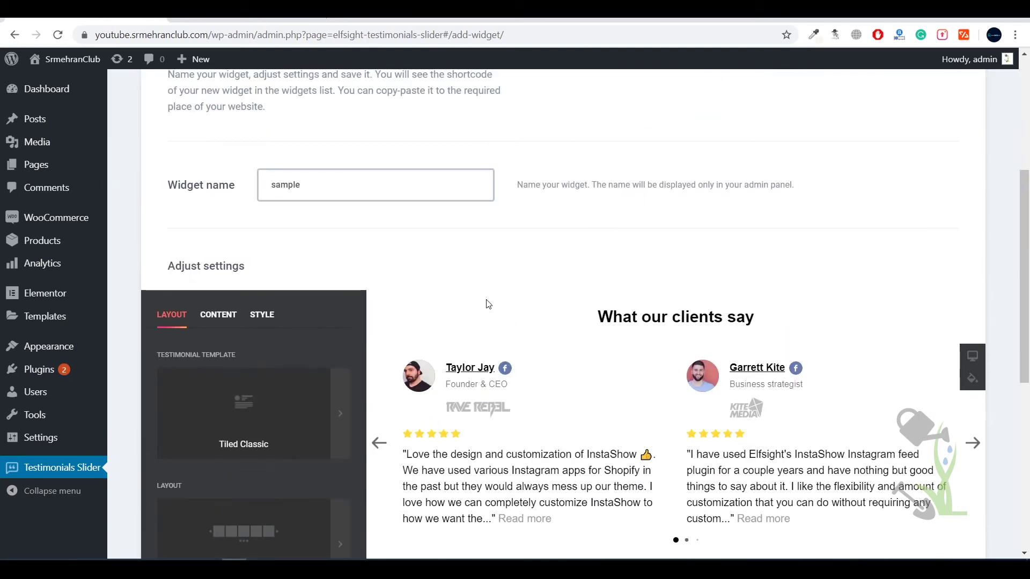
pyautogui.scroll(-6, 485, 301)
pyautogui.scroll(6, 485, 301)
pyautogui.scroll(-3, 485, 301)
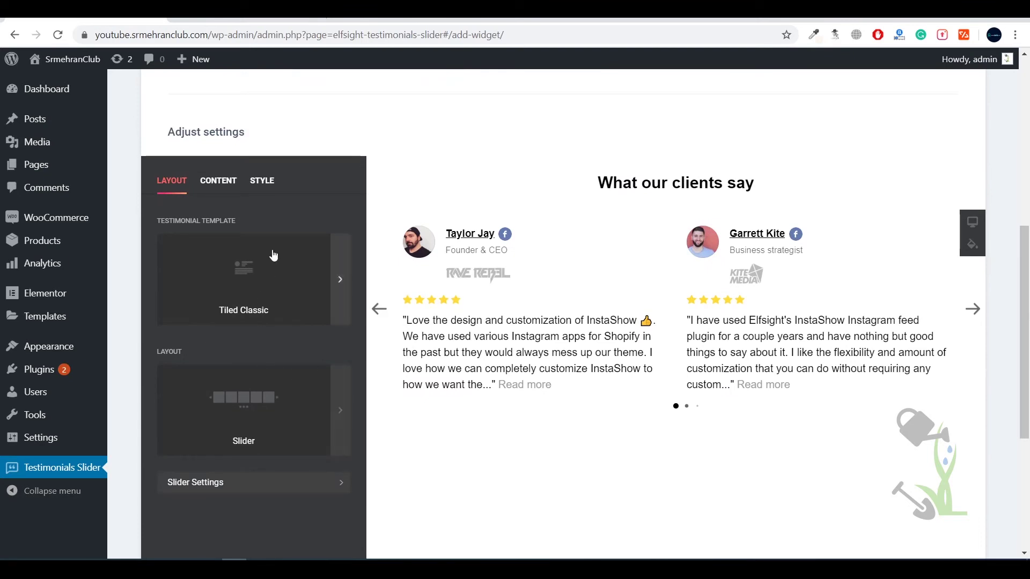
pyautogui.click(271, 278)
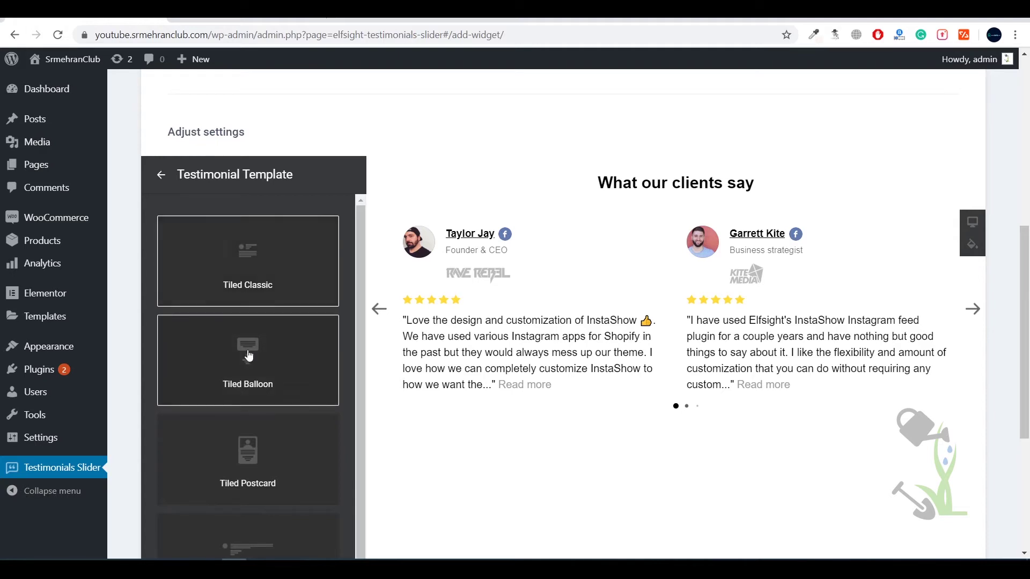
pyautogui.click(294, 366)
pyautogui.click(310, 453)
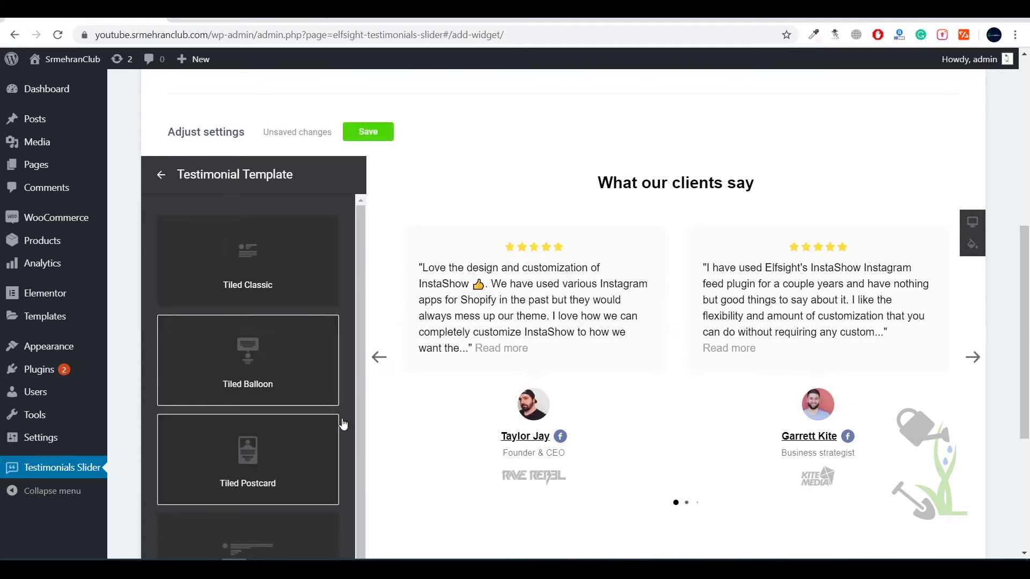
pyautogui.scroll(-4, 488, 321)
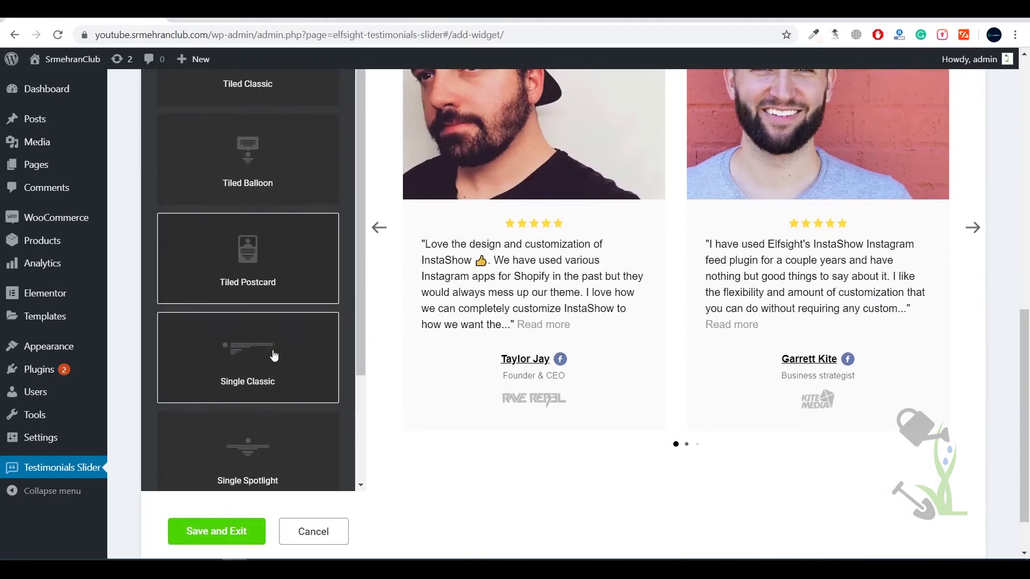
# Step: Try the single-testimonial templates, including Single Classic and Single Spotlight, and return to Tiled Postcard
pyautogui.click(274, 355)
pyautogui.scroll(-5, 315, 372)
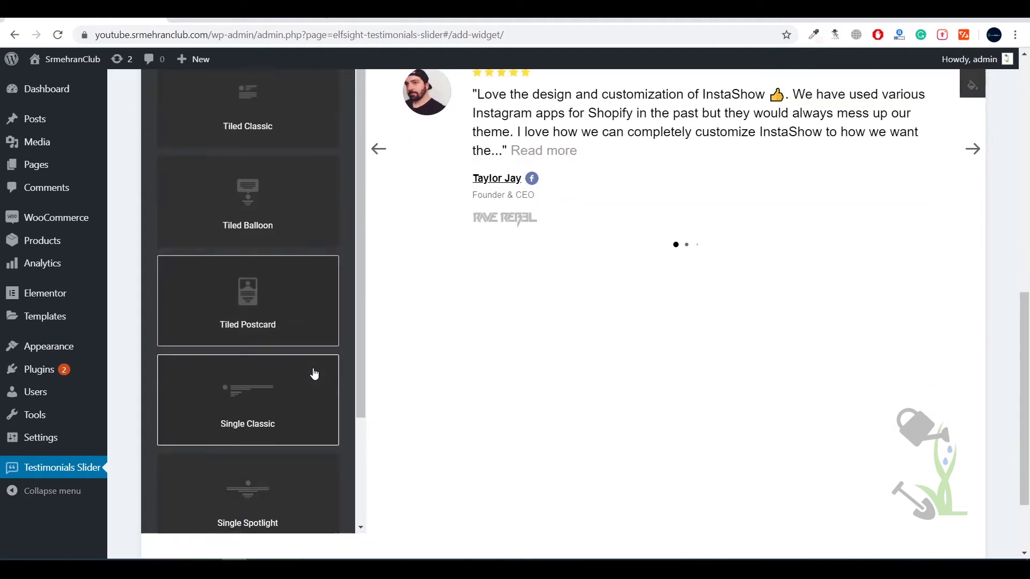
pyautogui.scroll(-3, 309, 335)
pyautogui.click(252, 239)
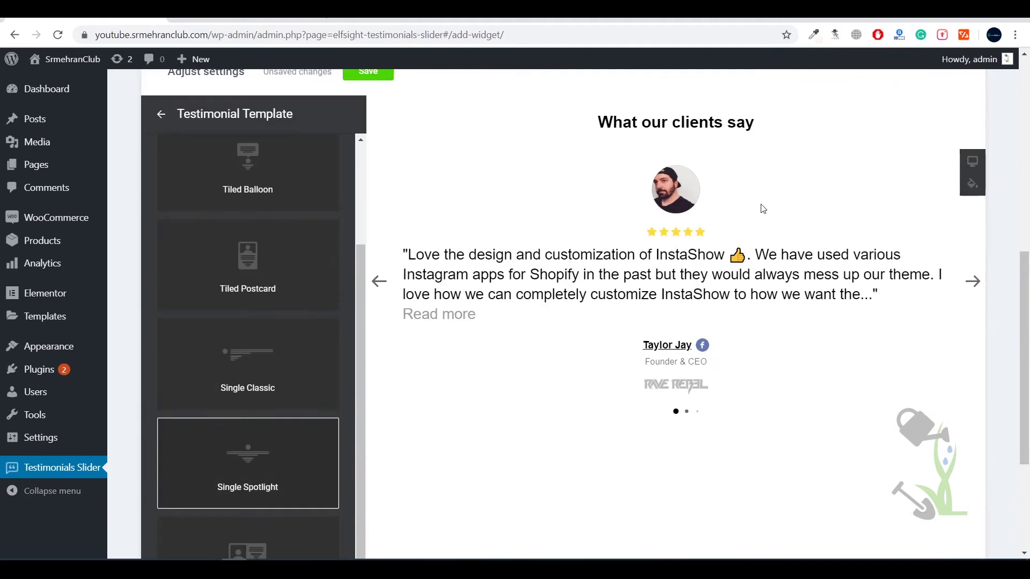
pyautogui.scroll(-3, 334, 295)
pyautogui.click(279, 435)
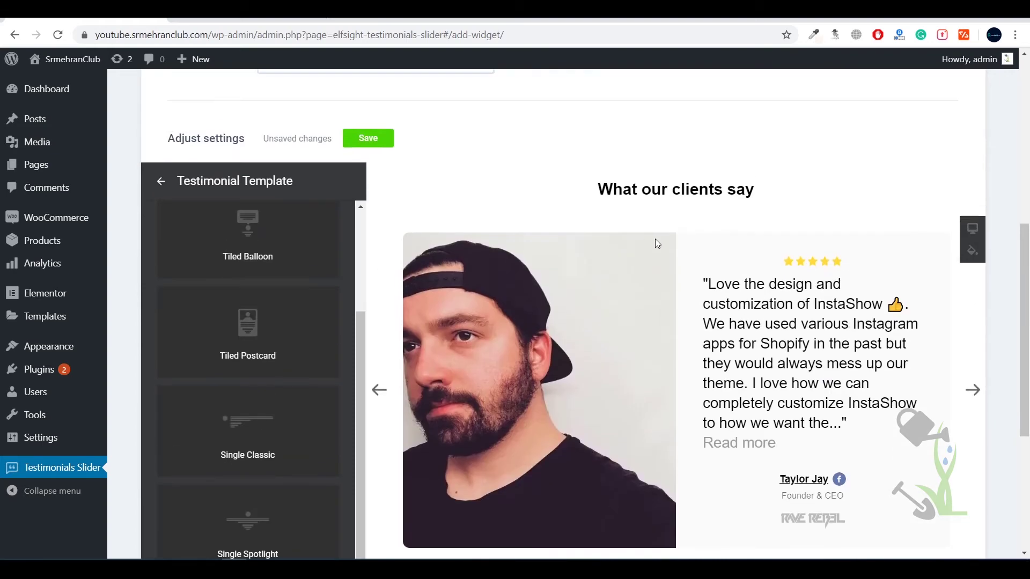
pyautogui.click(300, 329)
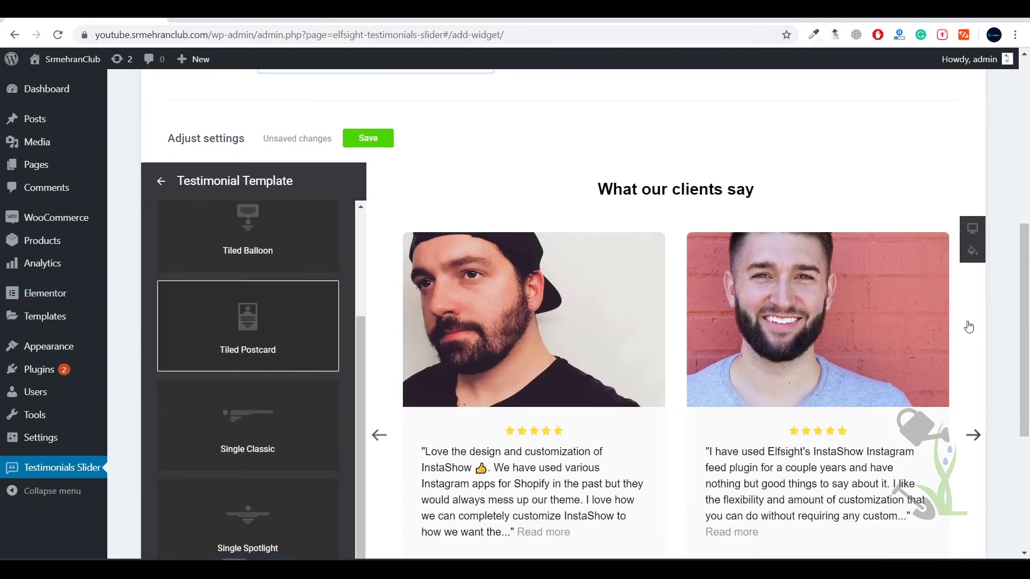
# Step: Try the Grid layout for the testimonials, inspect its preview and switch back to the Slider layout
pyautogui.click(162, 183)
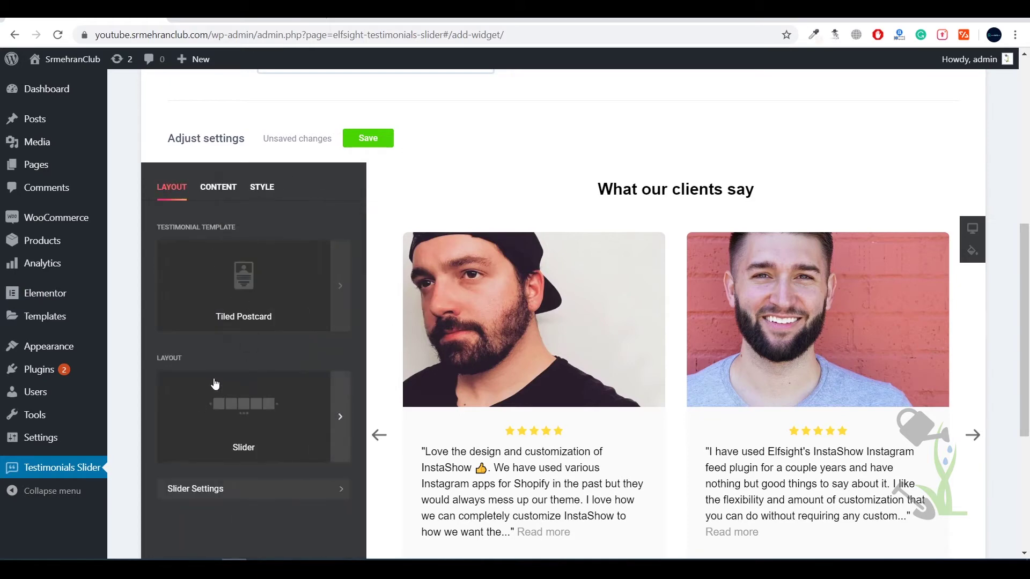
pyautogui.click(263, 427)
pyautogui.click(311, 362)
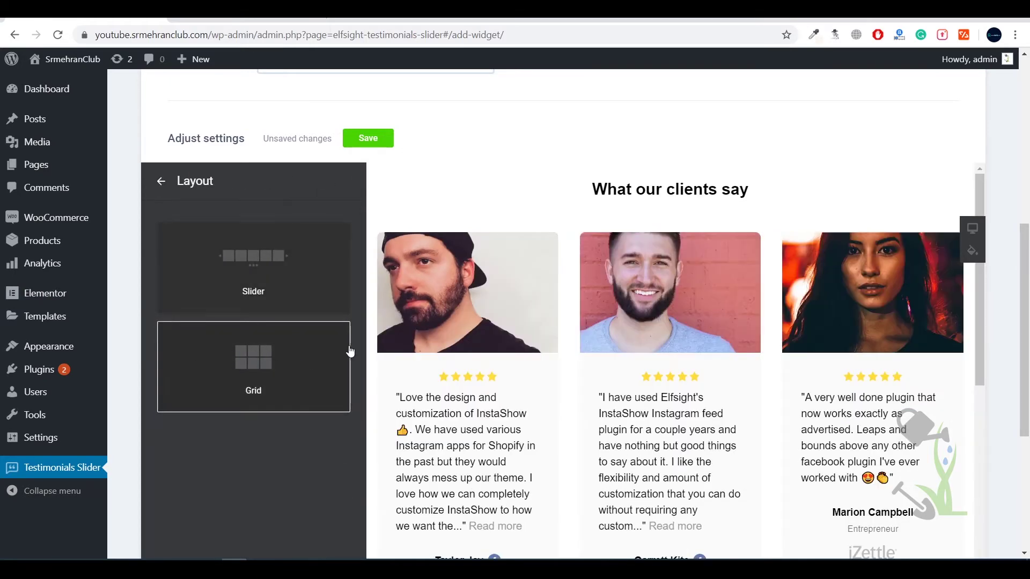
pyautogui.scroll(-2, 620, 323)
pyautogui.scroll(-5, 620, 320)
pyautogui.scroll(-5, 595, 322)
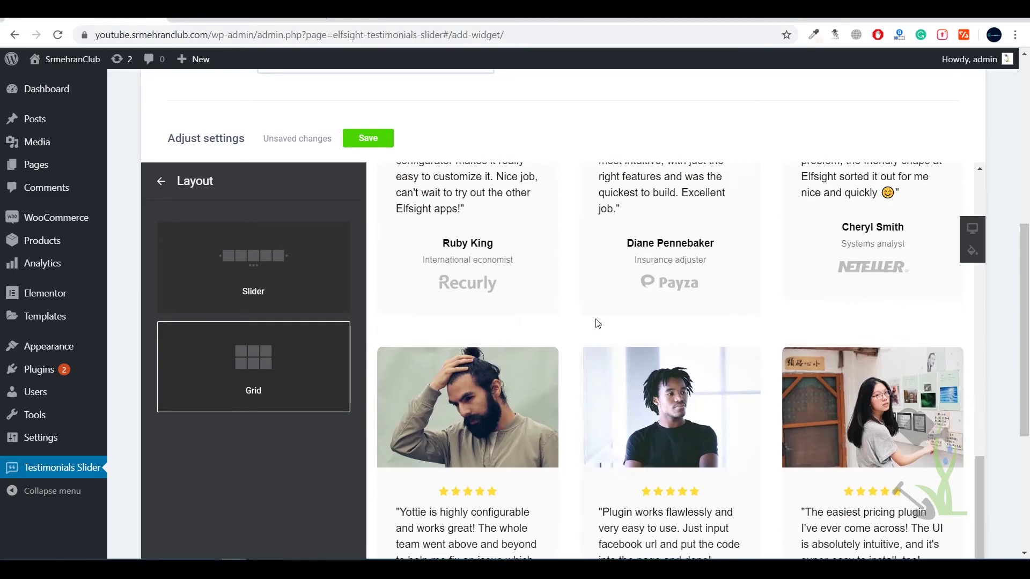
pyautogui.scroll(5, 569, 320)
pyautogui.click(260, 291)
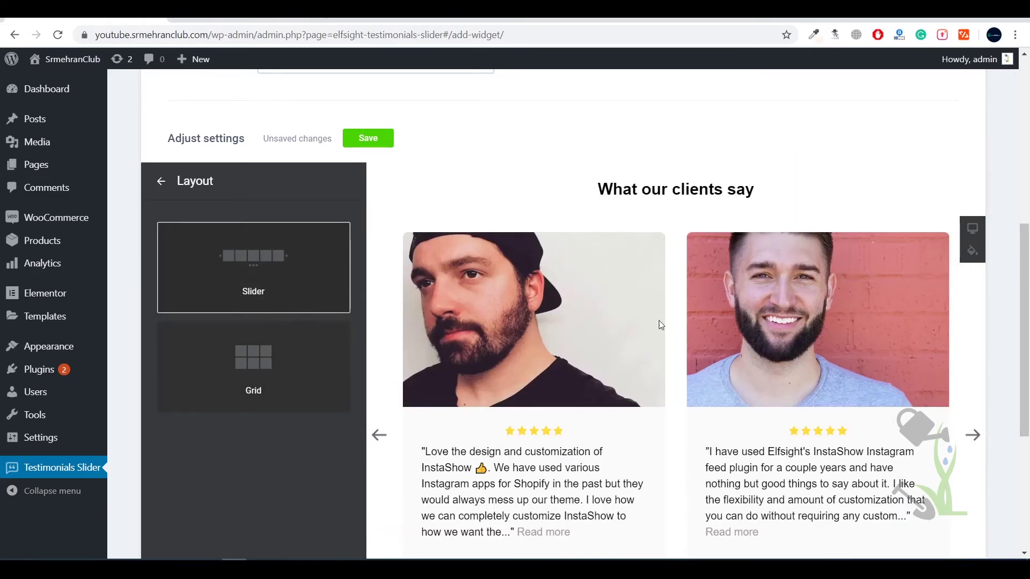
# Step: Open the slider settings and review the navigation, switch speed, autoplay and pagination options
pyautogui.click(161, 182)
pyautogui.scroll(-3, 268, 410)
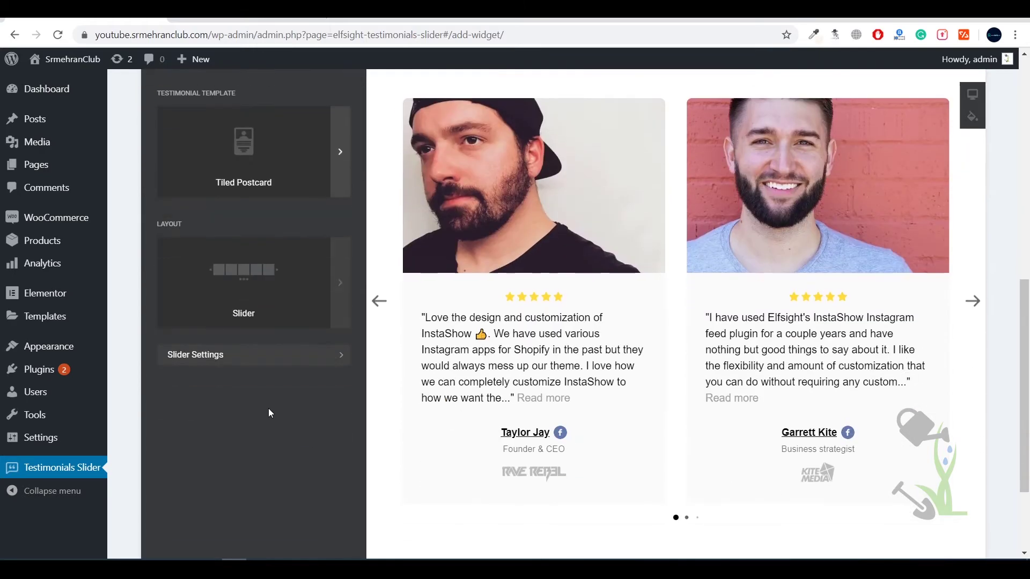
pyautogui.click(252, 356)
pyautogui.click(257, 217)
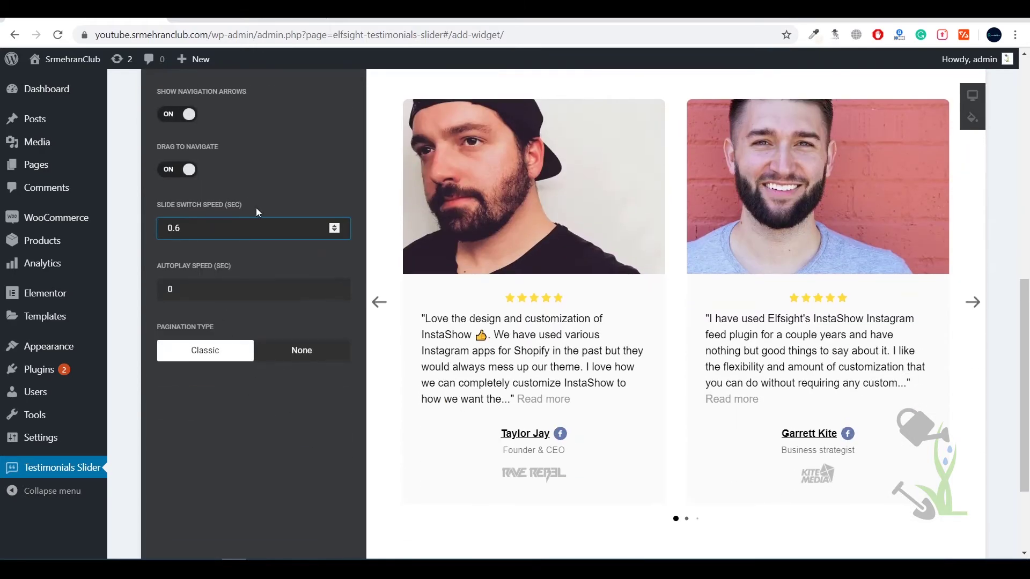
pyautogui.scroll(1, 263, 214)
pyautogui.scroll(3, 267, 226)
pyautogui.scroll(-2, 321, 259)
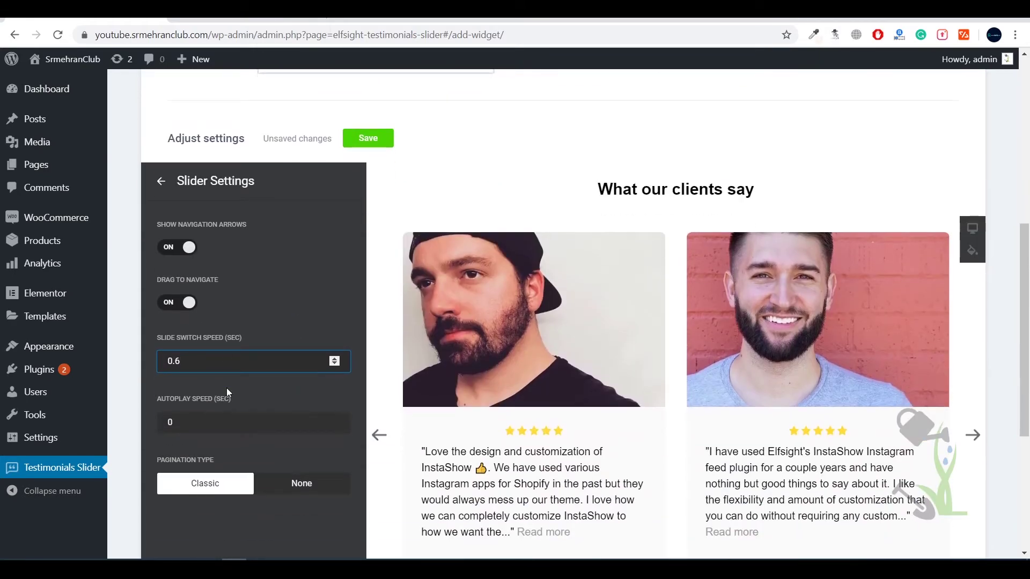
pyautogui.click(258, 268)
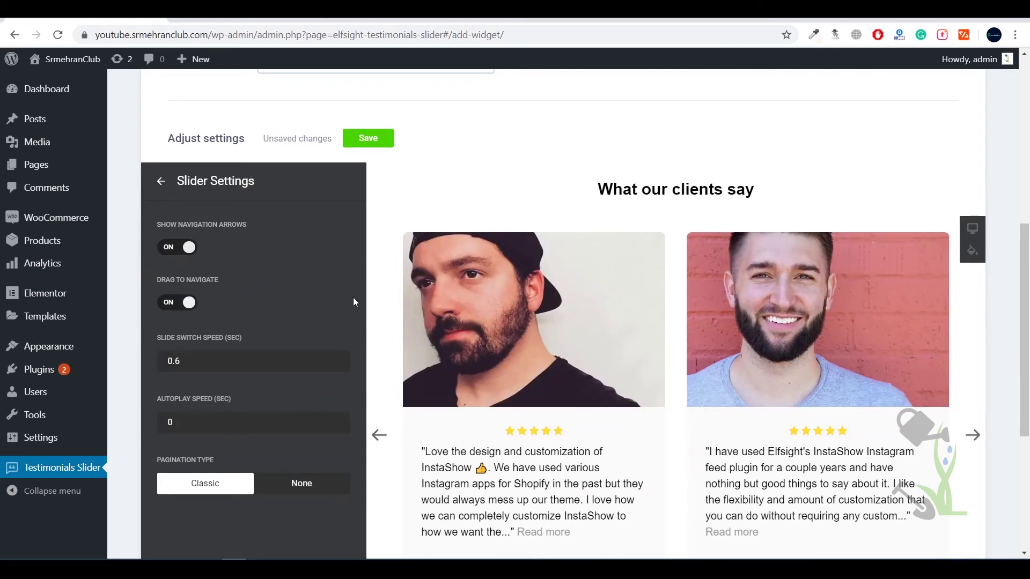
pyautogui.scroll(-5, 356, 295)
pyautogui.scroll(5, 218, 341)
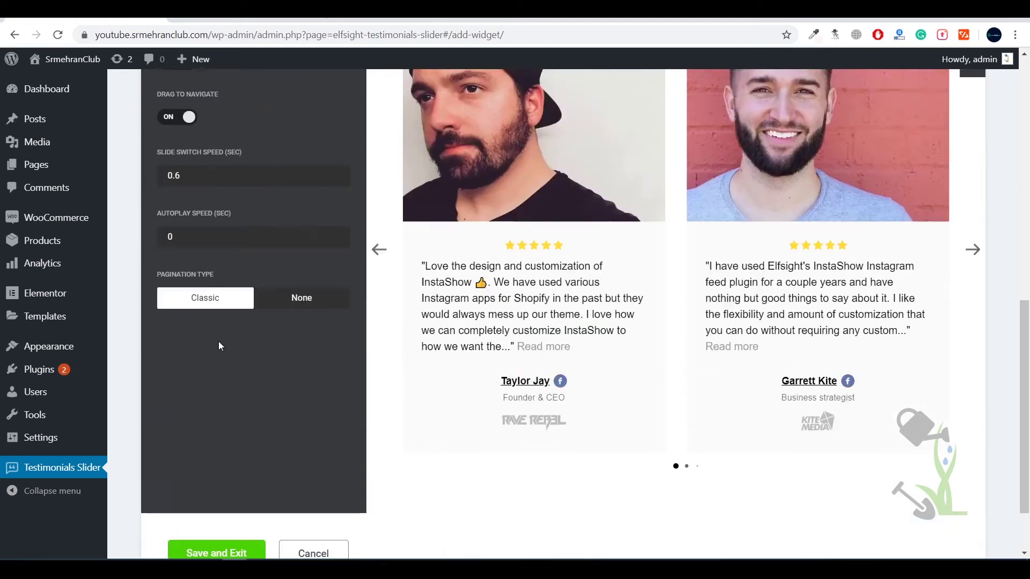
# Step: Examine the widget's content settings, including its title, language, testimonials list and the first testimonial's fields
pyautogui.click(161, 181)
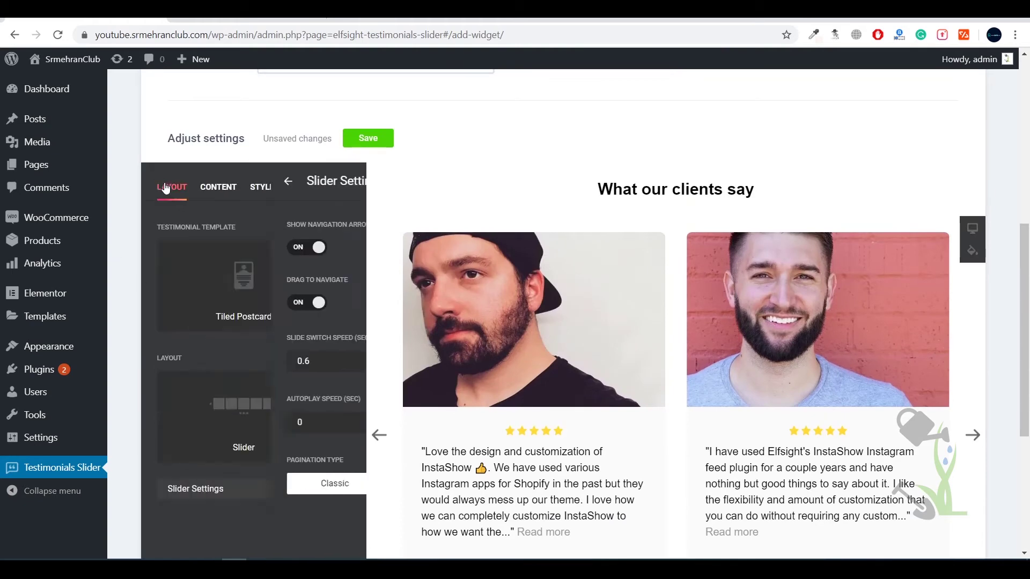
pyautogui.click(220, 197)
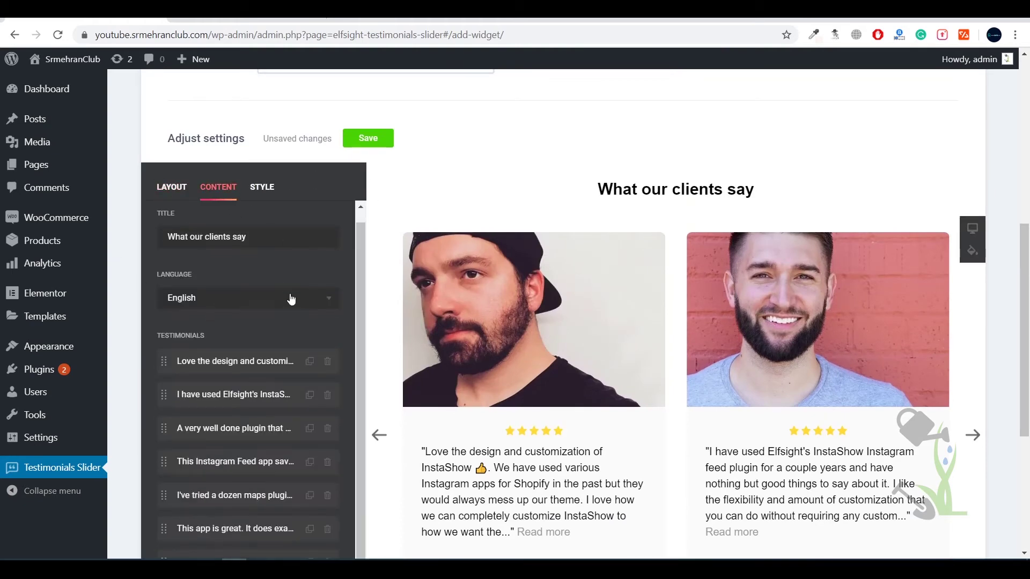
pyautogui.scroll(-3, 503, 303)
pyautogui.scroll(3, 503, 304)
pyautogui.scroll(-2, 413, 323)
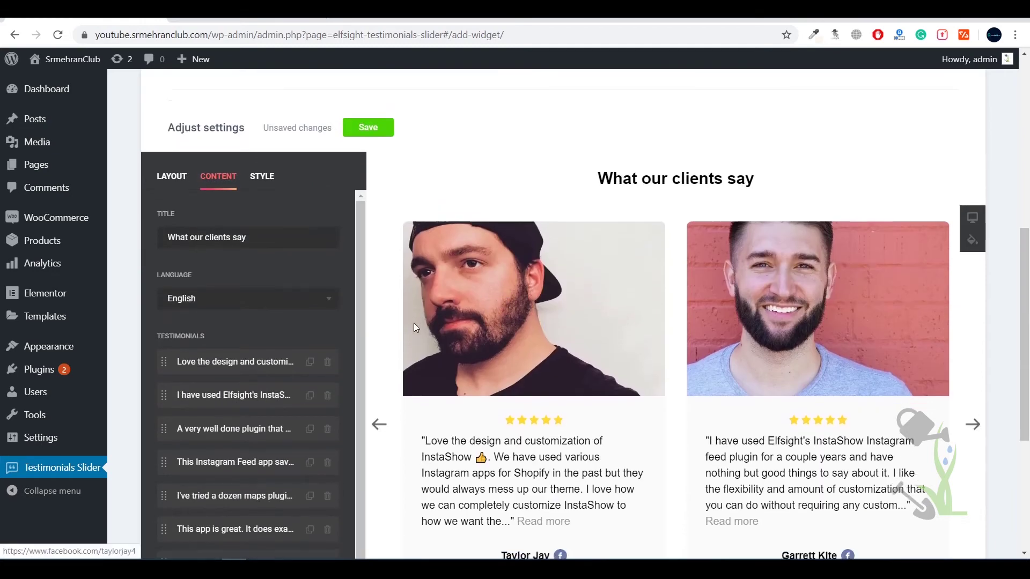
pyautogui.click(178, 239)
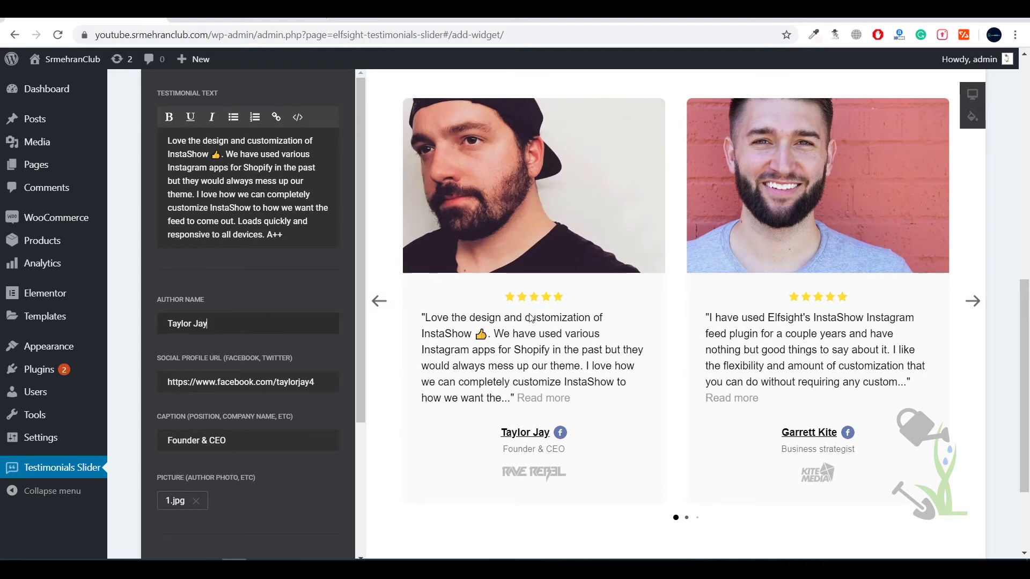
pyautogui.scroll(4, 531, 318)
pyautogui.click(155, 244)
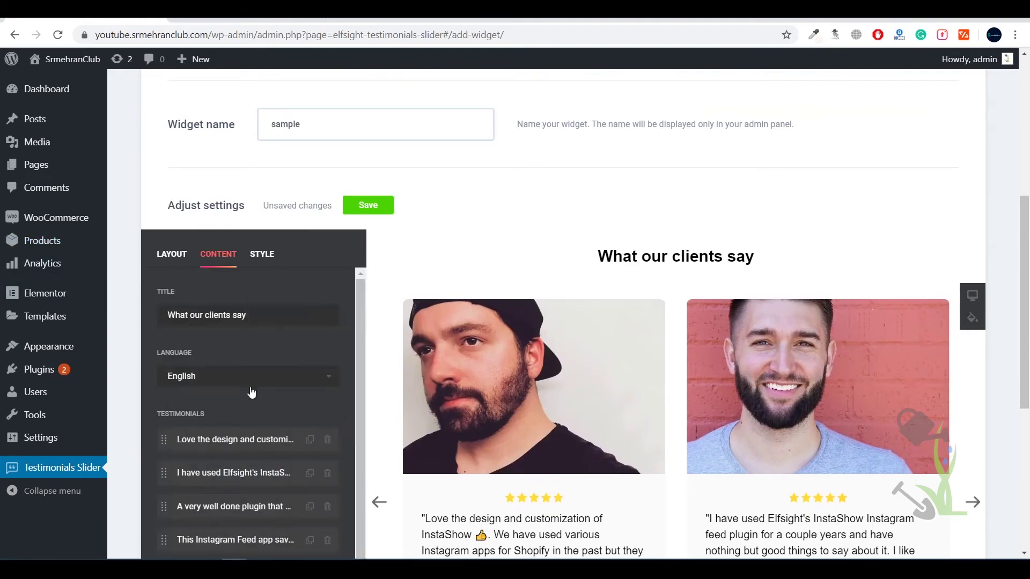
# Step: Replace the first testimonial's author picture with client01-free-img.png from the media library
pyautogui.scroll(-1, 247, 407)
pyautogui.click(243, 429)
pyautogui.scroll(-9, 204, 332)
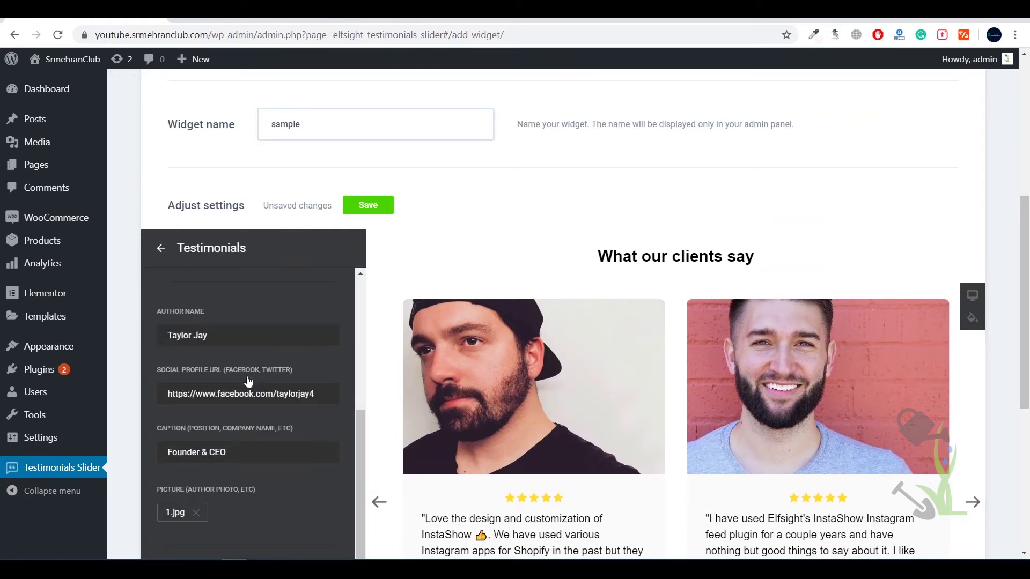
pyautogui.click(202, 314)
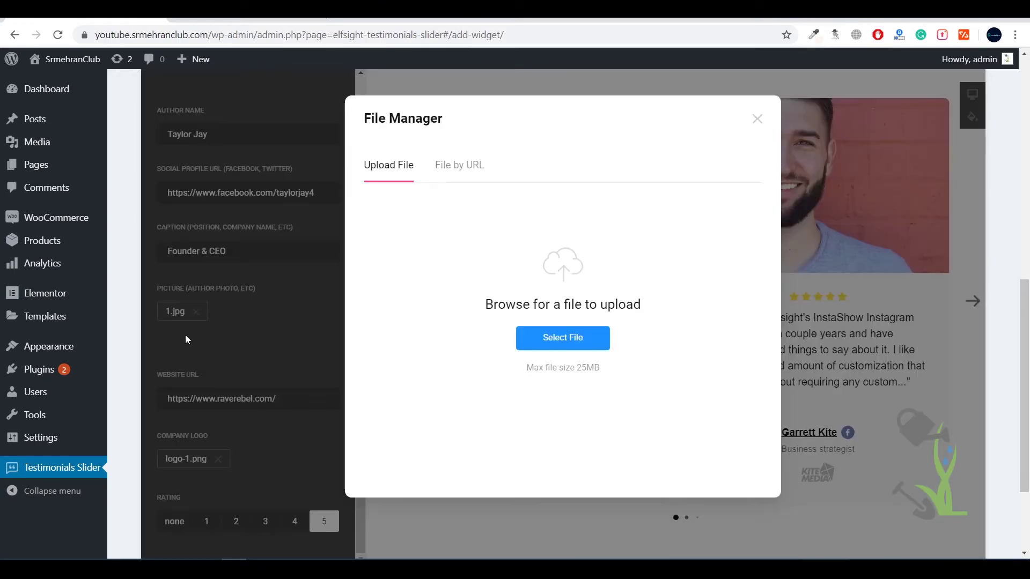
pyautogui.click(582, 337)
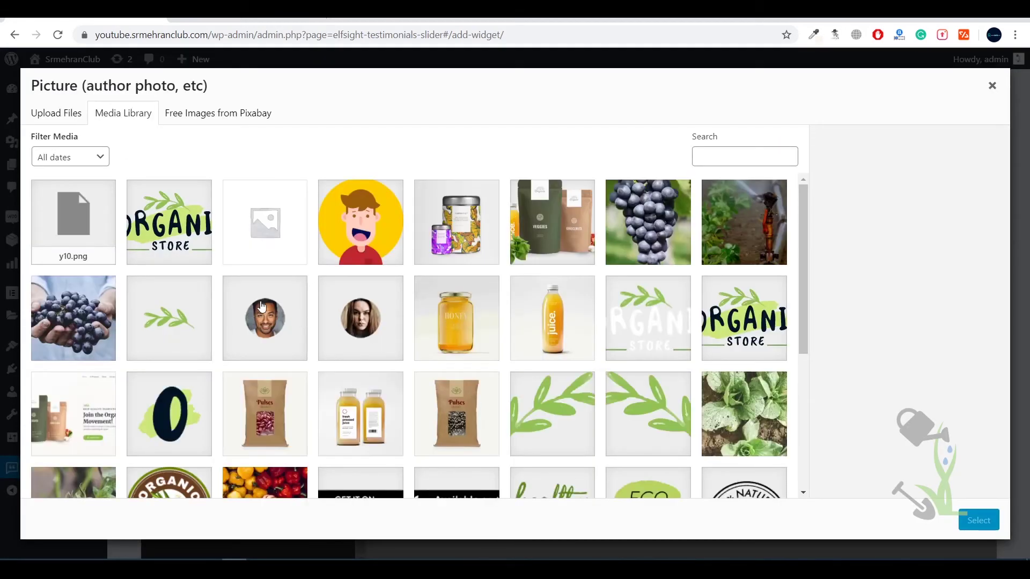
pyautogui.click(262, 307)
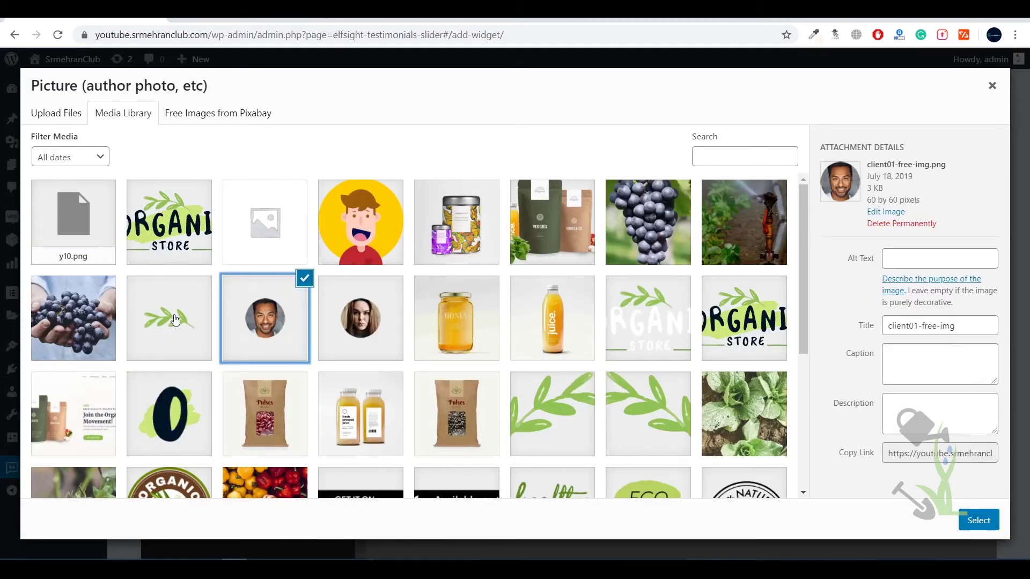
pyautogui.scroll(-5, 174, 319)
pyautogui.scroll(5, 174, 319)
pyautogui.click(977, 520)
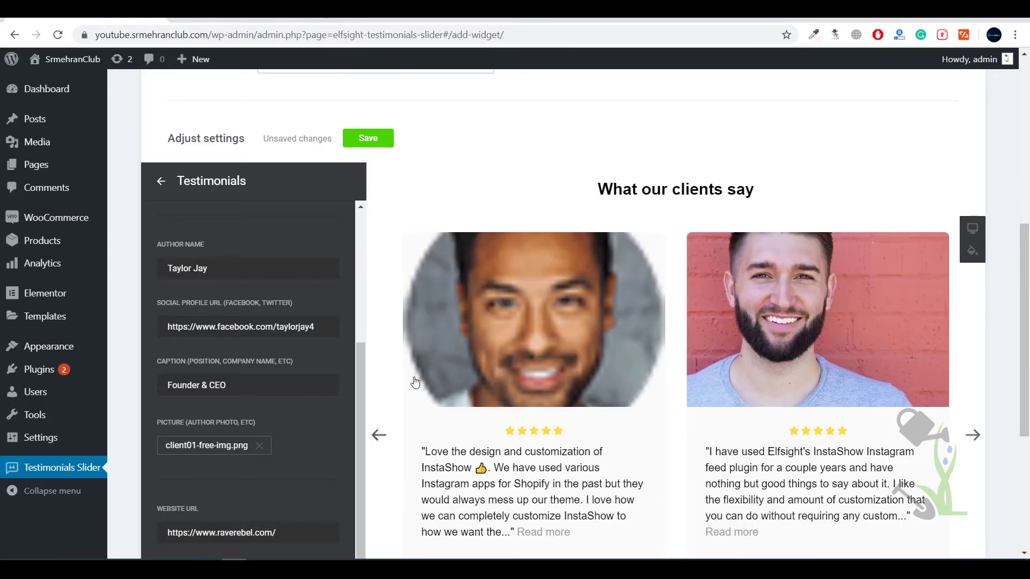
# Step: Save the sample widget, exit its editor and copy its shortcode from the widget list
pyautogui.scroll(-6, 285, 423)
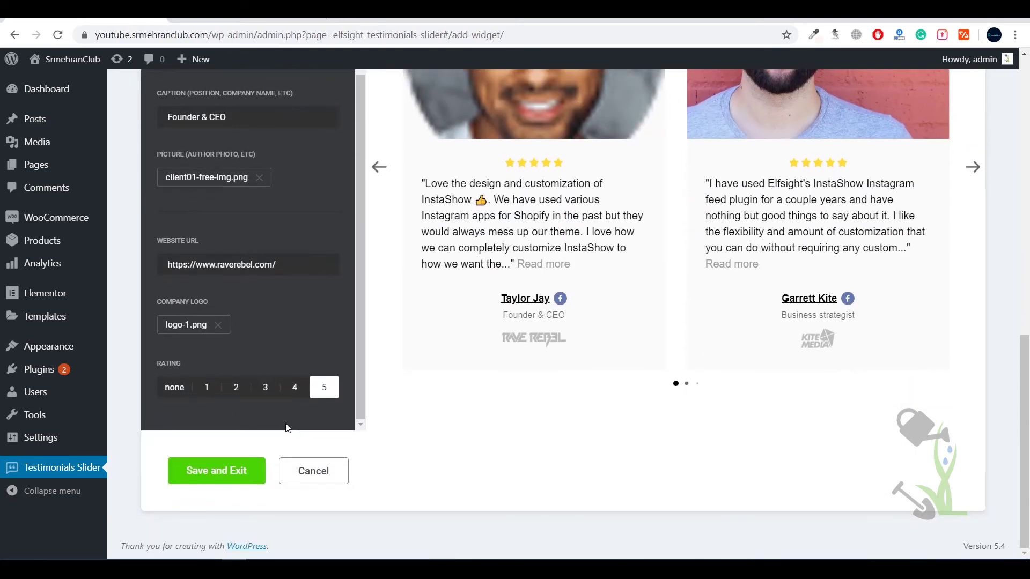
pyautogui.scroll(2, 285, 416)
pyautogui.scroll(-2, 291, 401)
pyautogui.click(220, 474)
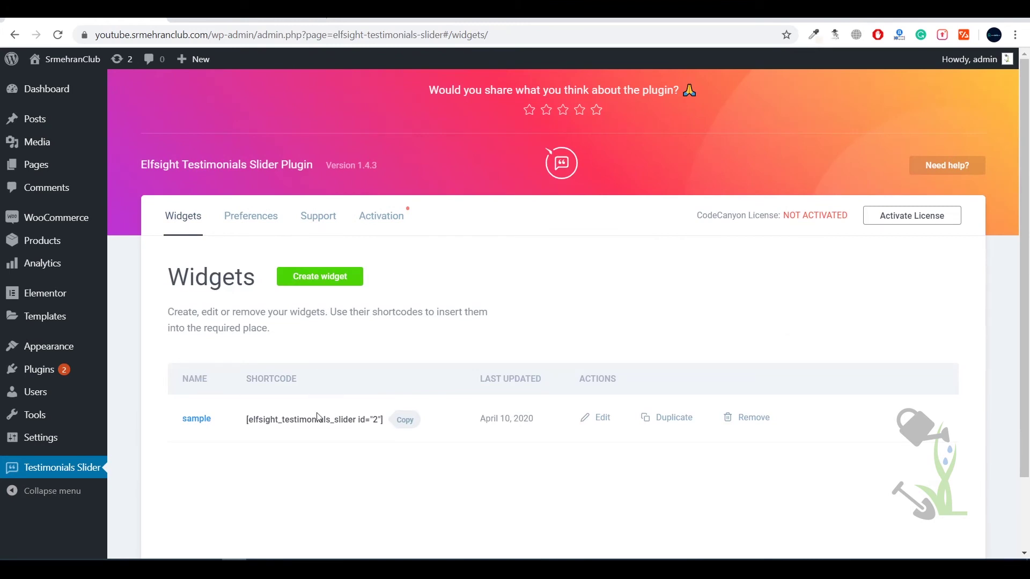
pyautogui.click(410, 422)
# Step: Visit the site's home page, look through its sections and open the page for editing with Elementor
pyautogui.moveTo(55, 60)
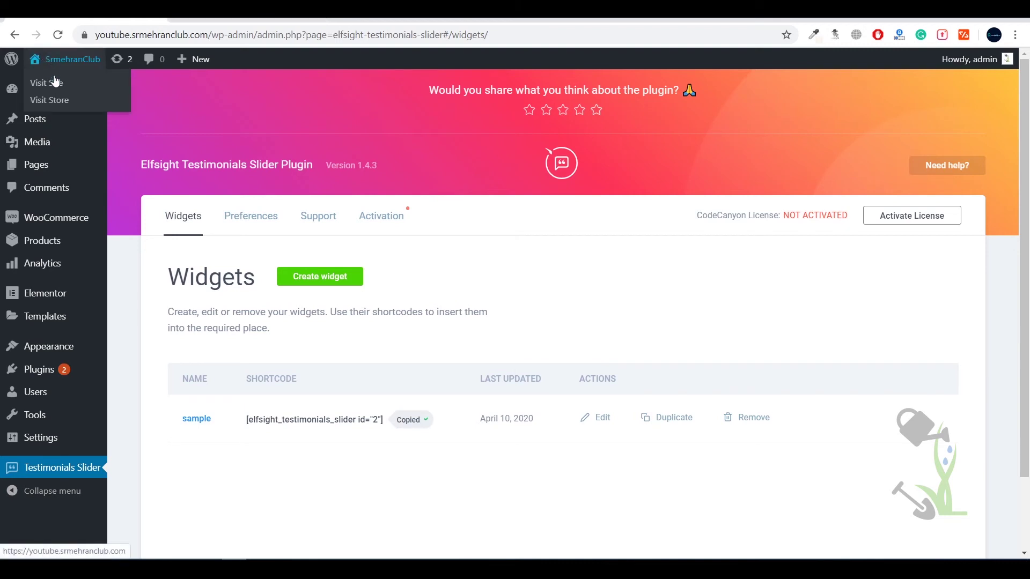
pyautogui.click(104, 66)
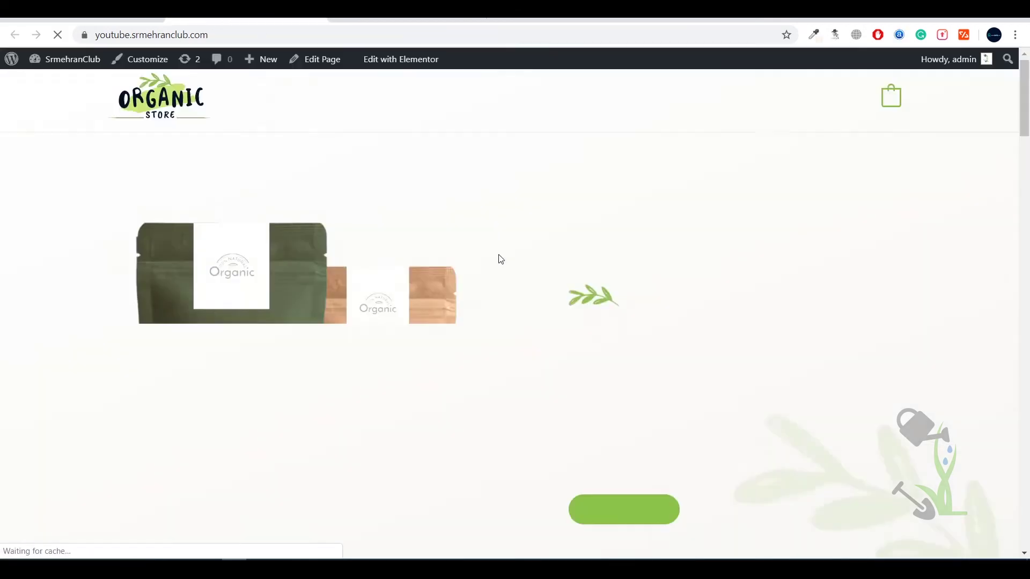
pyautogui.scroll(-2, 501, 259)
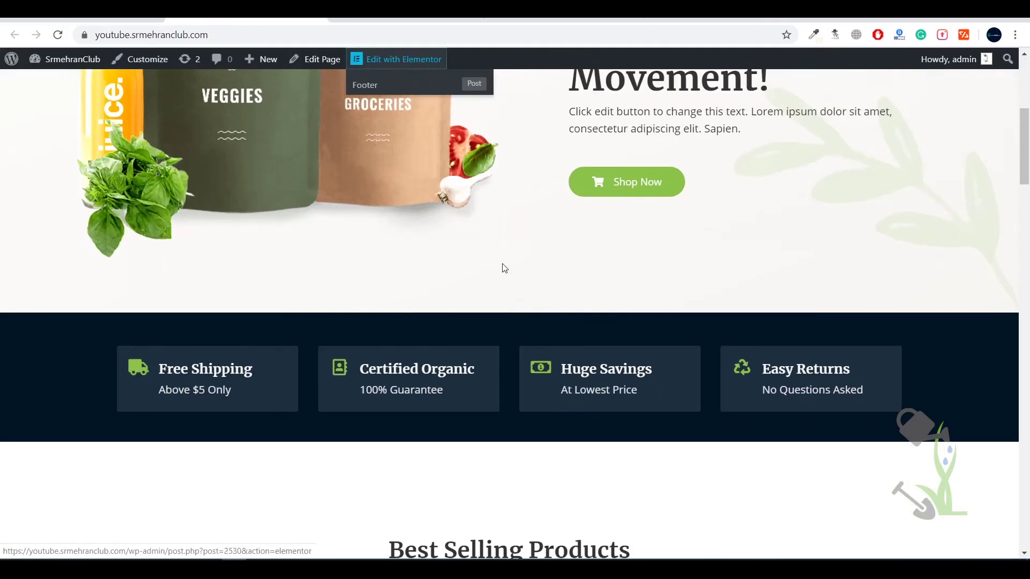
pyautogui.scroll(-15, 505, 268)
pyautogui.scroll(5, 505, 290)
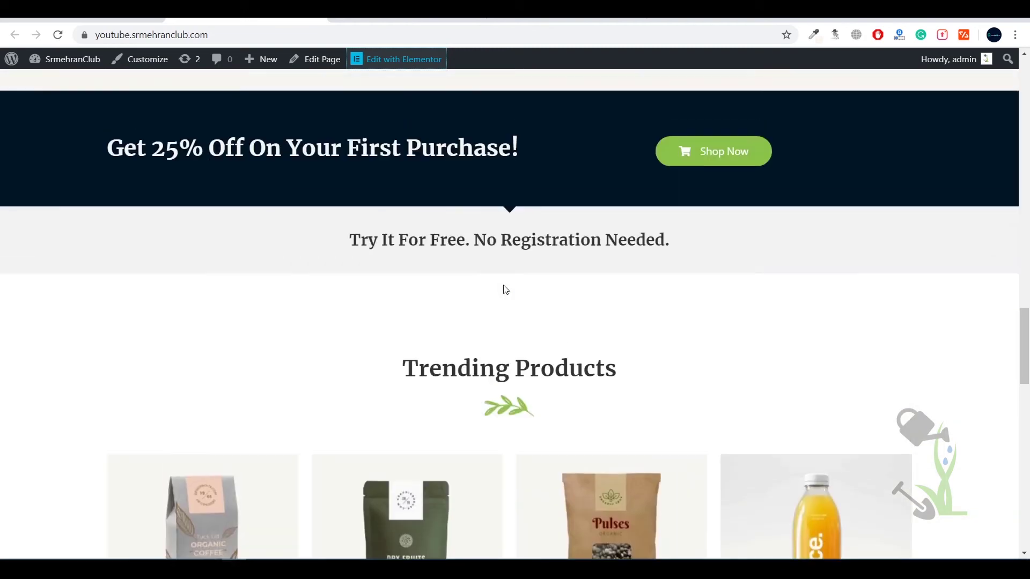
pyautogui.scroll(-10, 506, 287)
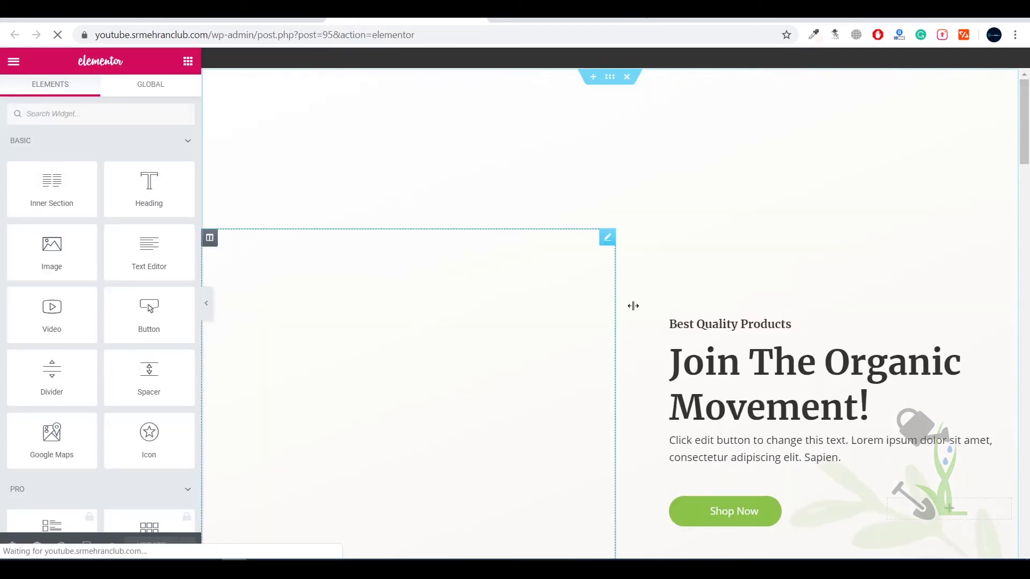
# Step: Add a new single-column section directly above the Customers Reviews section of the home page
pyautogui.scroll(-20, 633, 330)
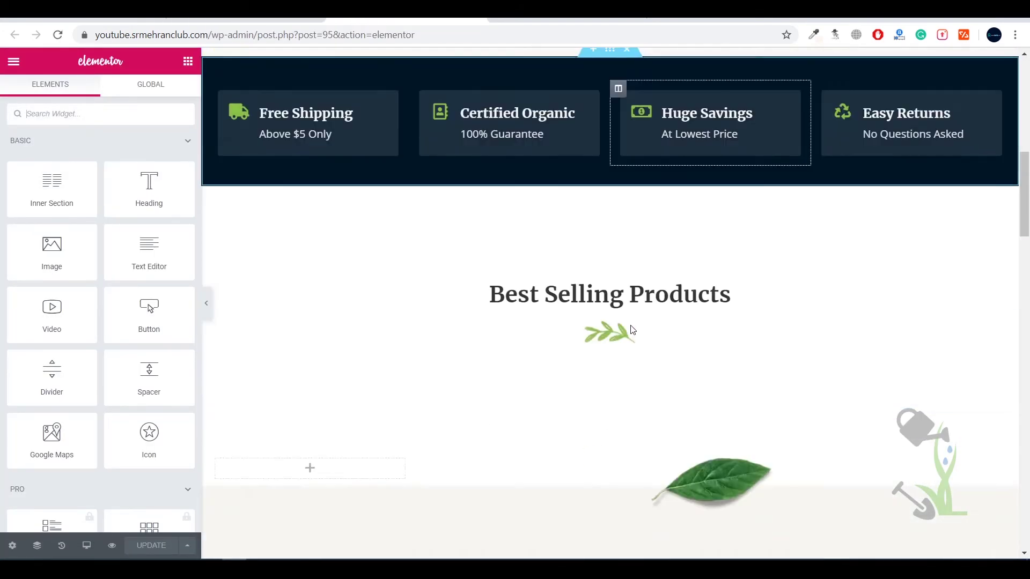
pyautogui.scroll(-6, 631, 329)
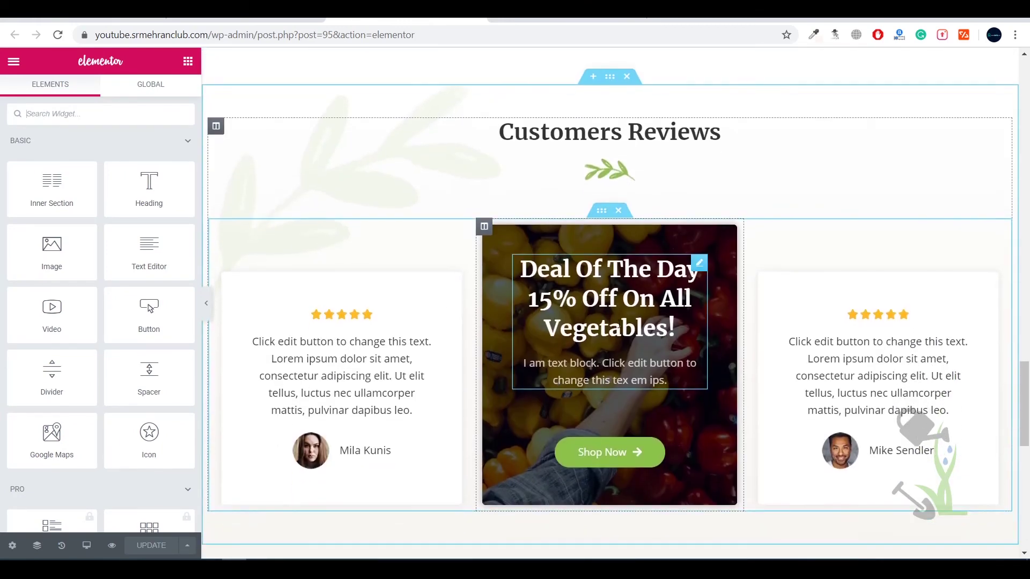
pyautogui.scroll(6, 600, 248)
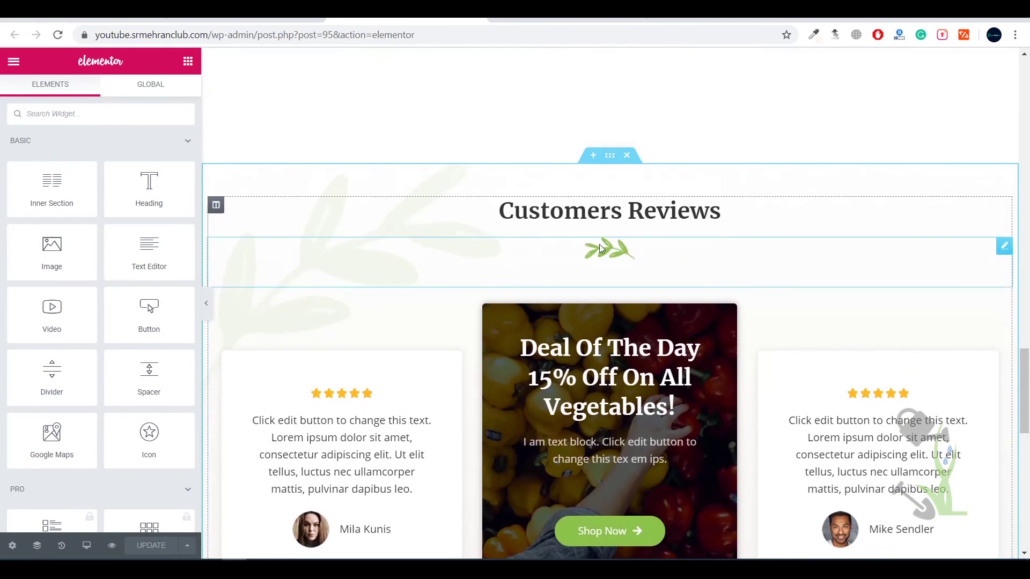
pyautogui.click(593, 155)
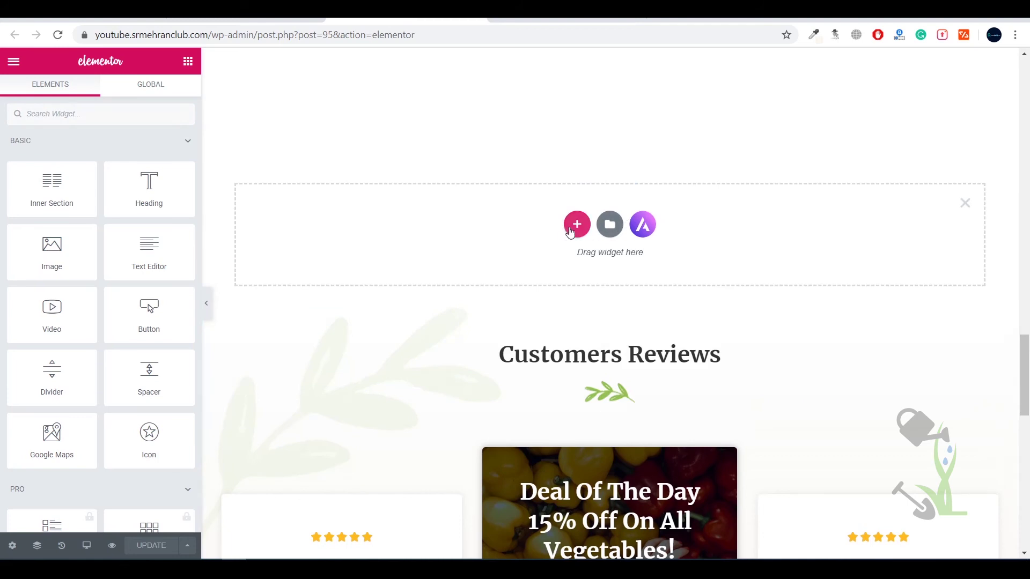
pyautogui.click(571, 231)
pyautogui.click(424, 264)
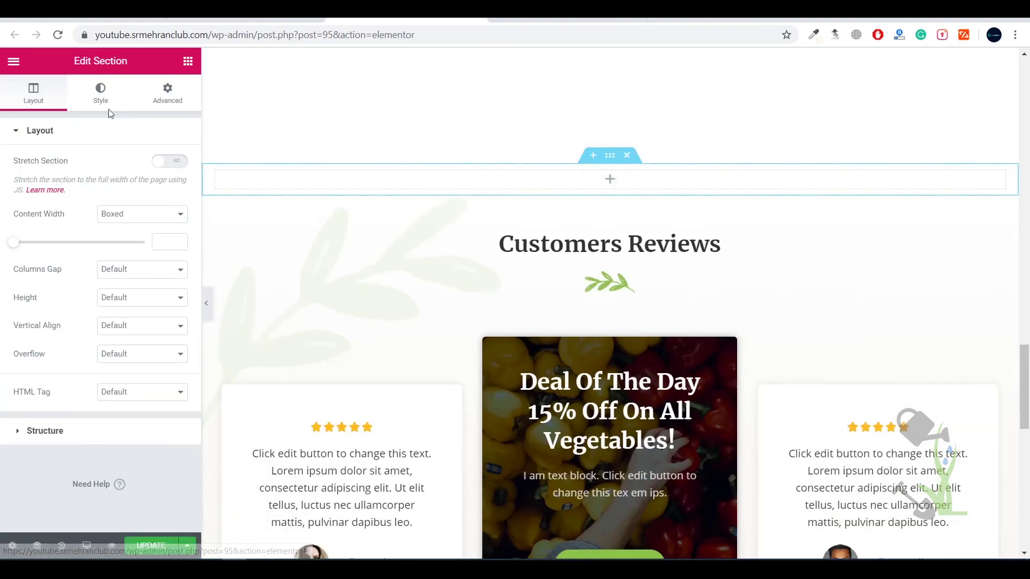
# Step: Place an HTML widget in the new empty section and paste the copied testimonials slider shortcode as its code
pyautogui.click(188, 61)
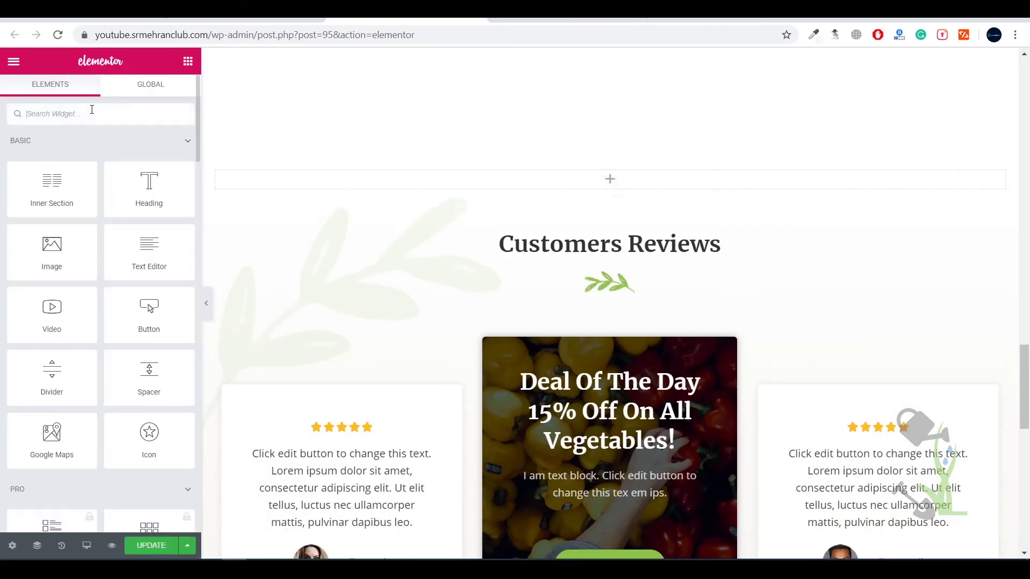
pyautogui.write('ht')
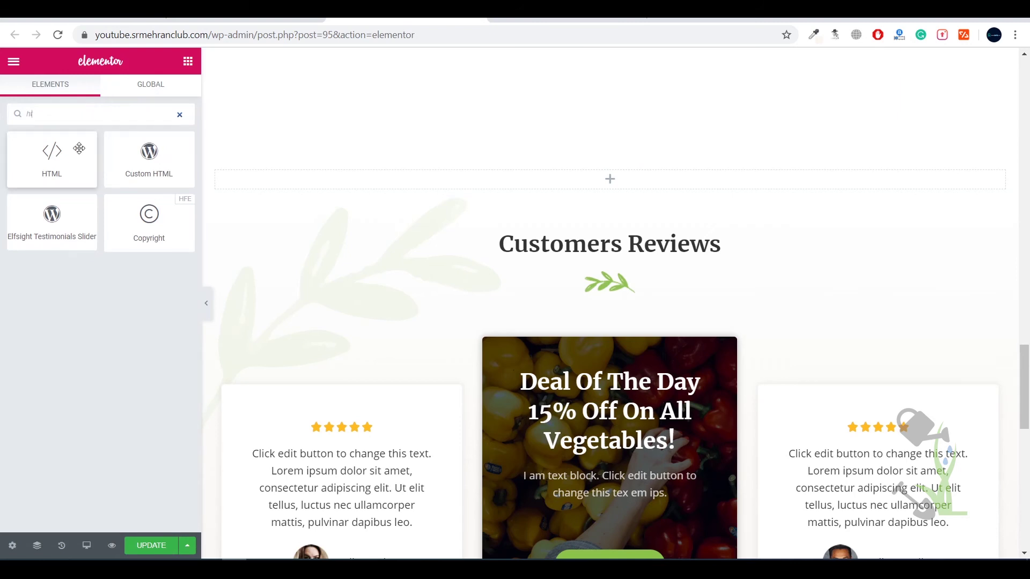
pyautogui.moveTo(80, 147); pyautogui.dragTo(391, 185)
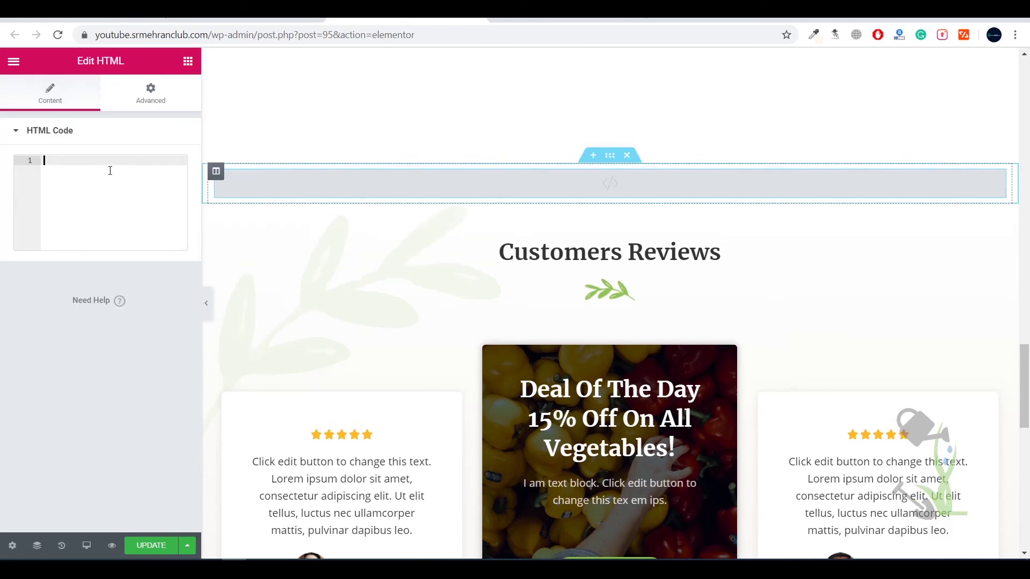
pyautogui.hotkey('ctrl', 'v')
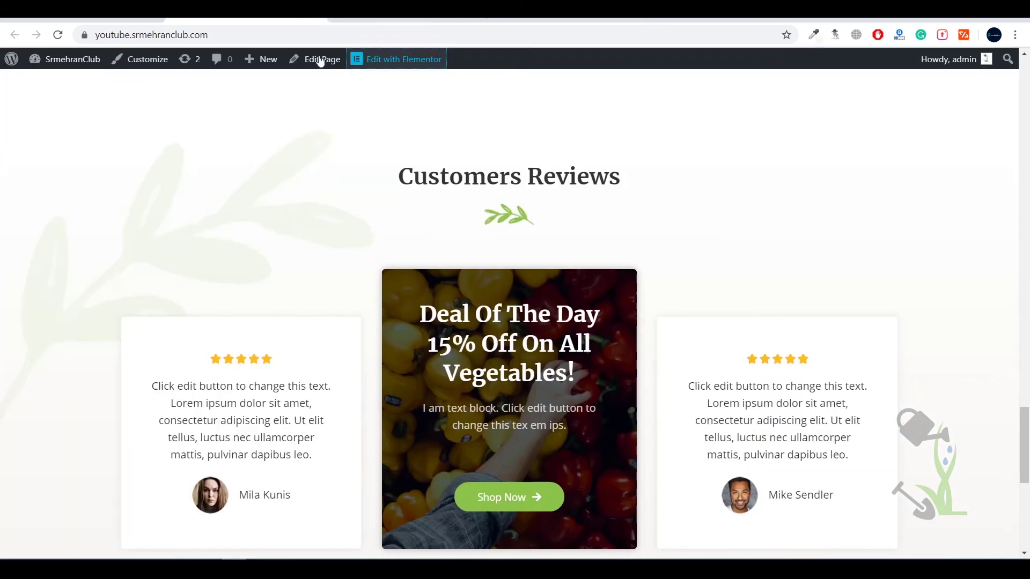
# Step: Reload the live home page and examine the inserted testimonials slider above the Customers Reviews section
pyautogui.scroll(10, 451, 234)
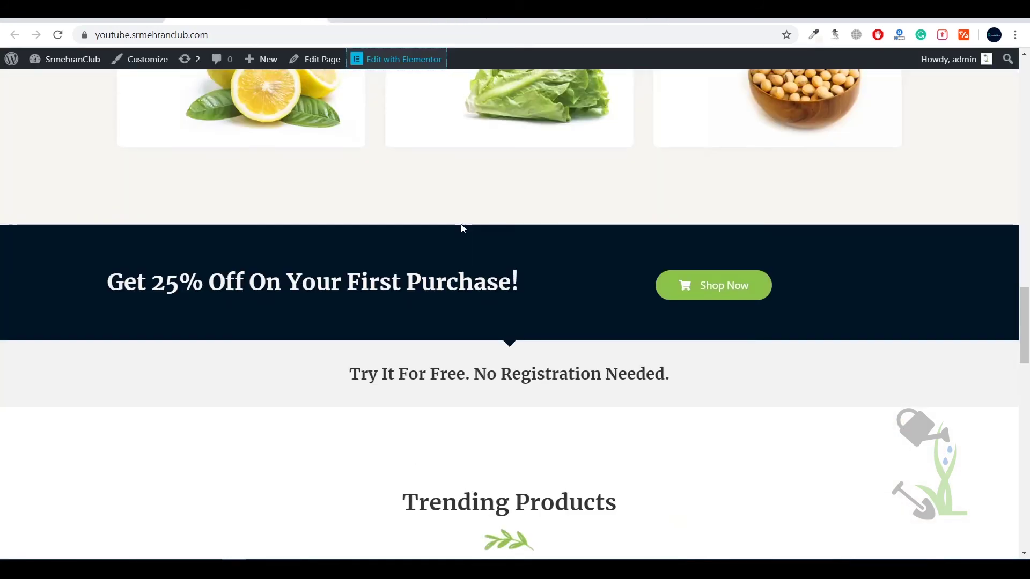
pyautogui.scroll(6, 462, 228)
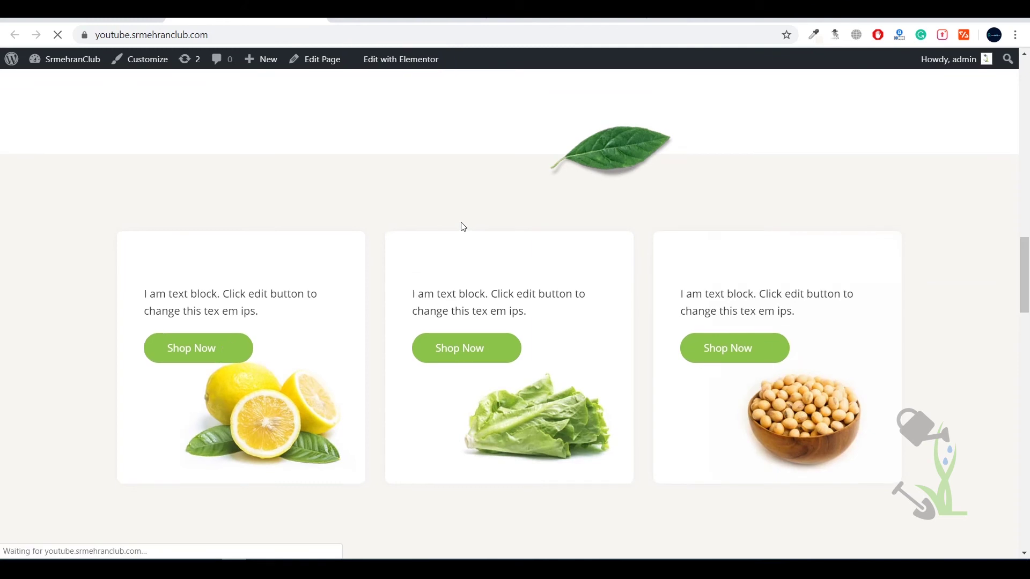
pyautogui.scroll(-15, 463, 227)
pyautogui.scroll(-7, 464, 227)
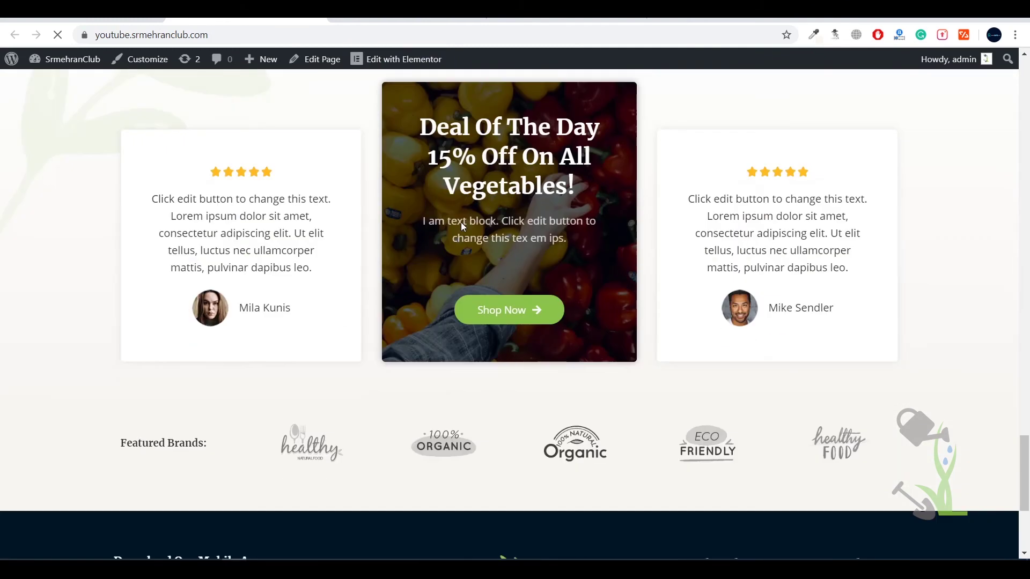
pyautogui.scroll(5, 463, 227)
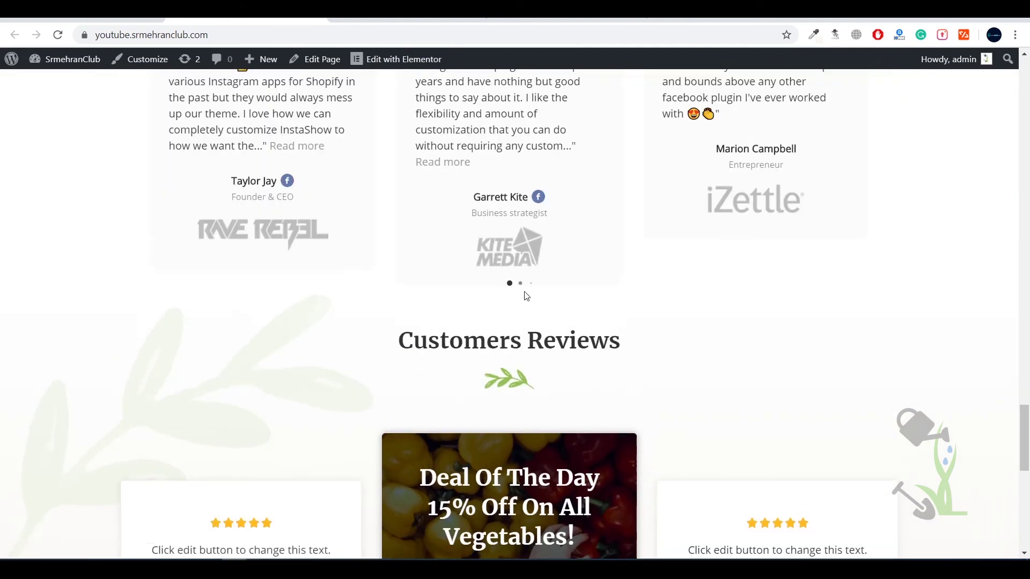
pyautogui.scroll(5, 530, 300)
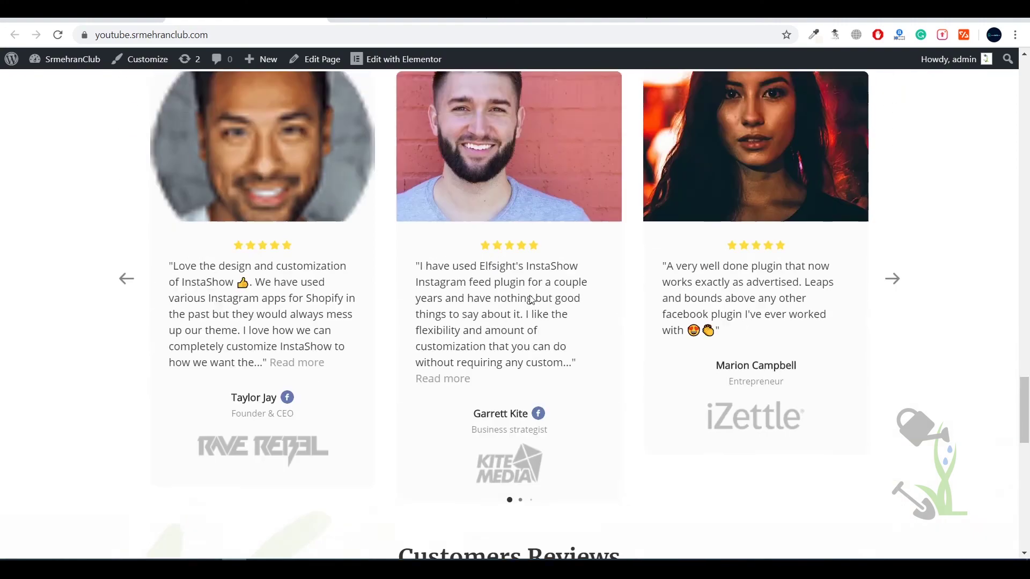
pyautogui.scroll(-7, 531, 299)
pyautogui.scroll(11, 534, 298)
pyautogui.scroll(3, 534, 299)
pyautogui.scroll(-6, 534, 298)
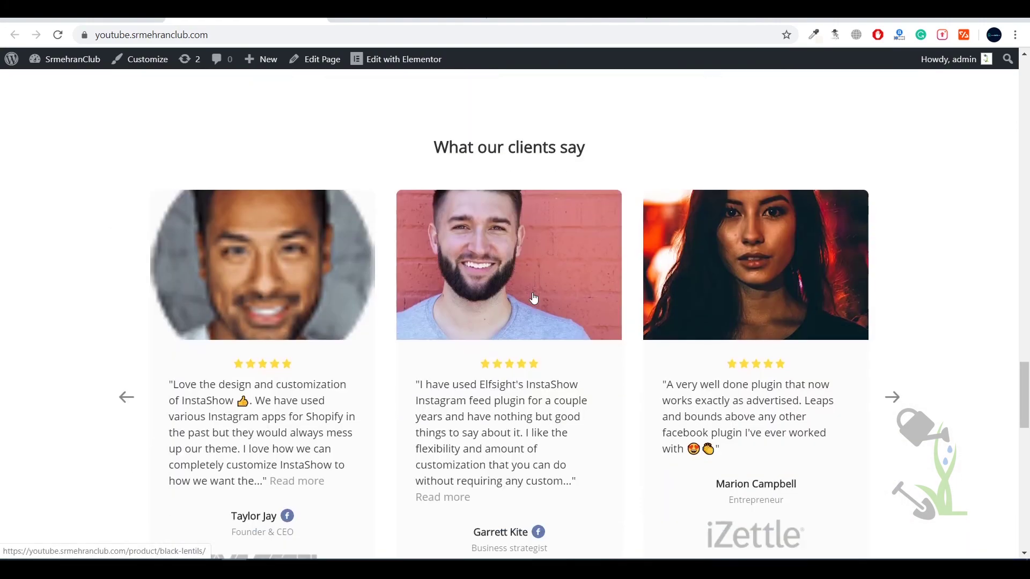
# Step: Swipe forwards and backwards through the testimonial cards in the "What our clients say" slider to check its behaviour
pyautogui.moveTo(701, 324); pyautogui.dragTo(349, 353)
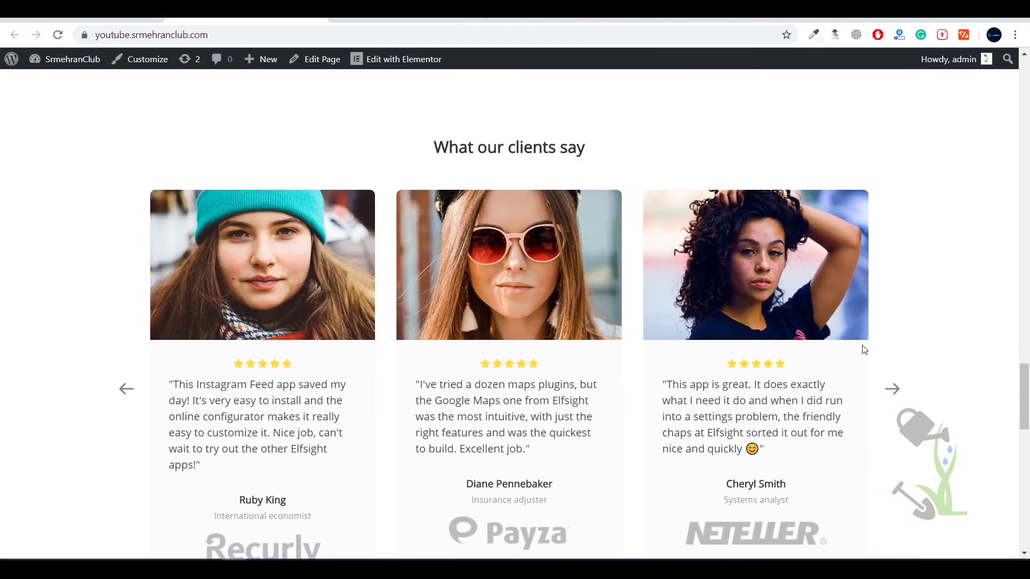
pyautogui.moveTo(737, 370); pyautogui.dragTo(326, 394)
pyautogui.scroll(-1, 664, 375)
pyautogui.moveTo(665, 375); pyautogui.dragTo(386, 388)
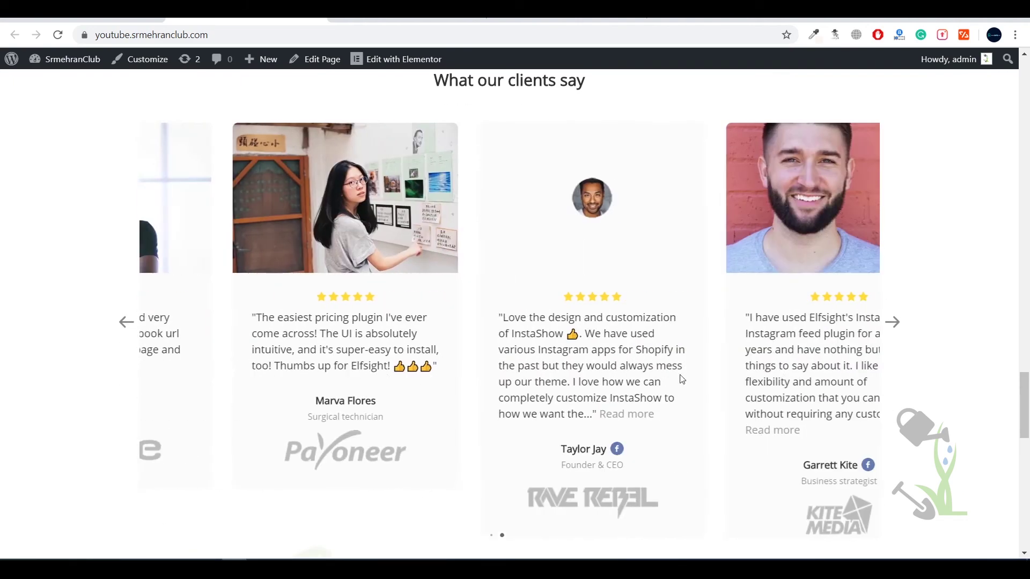
pyautogui.moveTo(603, 400); pyautogui.dragTo(305, 407)
pyautogui.moveTo(635, 405); pyautogui.dragTo(323, 408)
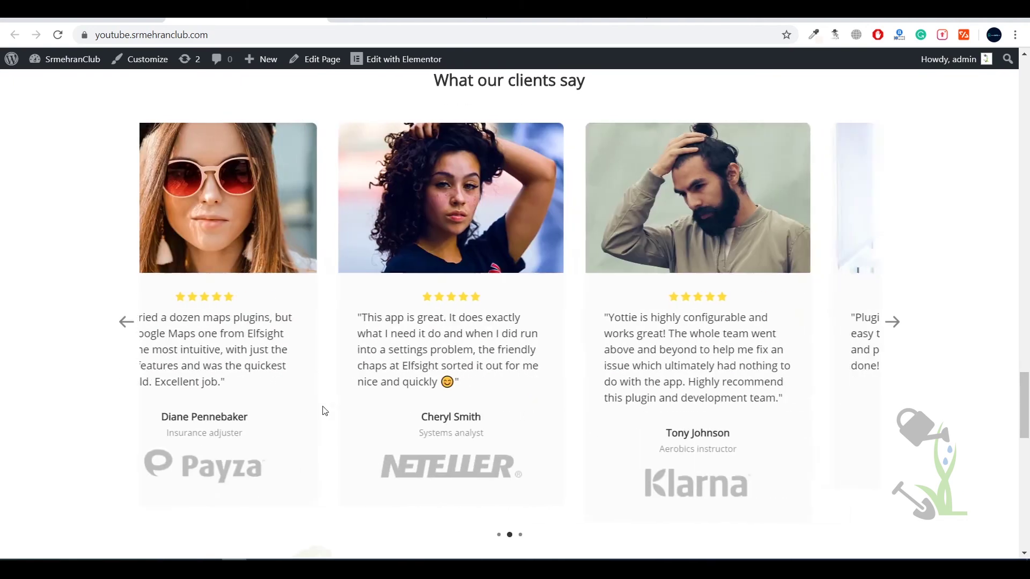
pyautogui.moveTo(639, 384); pyautogui.dragTo(280, 382)
pyautogui.moveTo(616, 361); pyautogui.dragTo(229, 358)
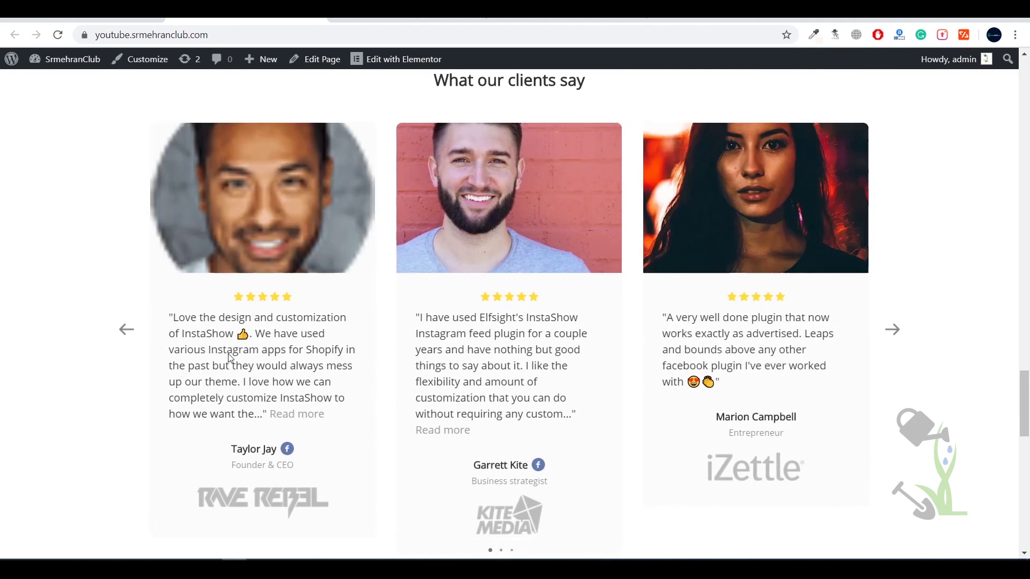
pyautogui.moveTo(574, 375); pyautogui.dragTo(257, 397)
pyautogui.moveTo(156, 406); pyautogui.dragTo(619, 379)
pyautogui.moveTo(709, 382); pyautogui.dragTo(331, 396)
# Step: Check the testimonials slider in the browser inspector's Pixel 2 XL mobile view and close the developer tools
pyautogui.rightClick(16, 310)
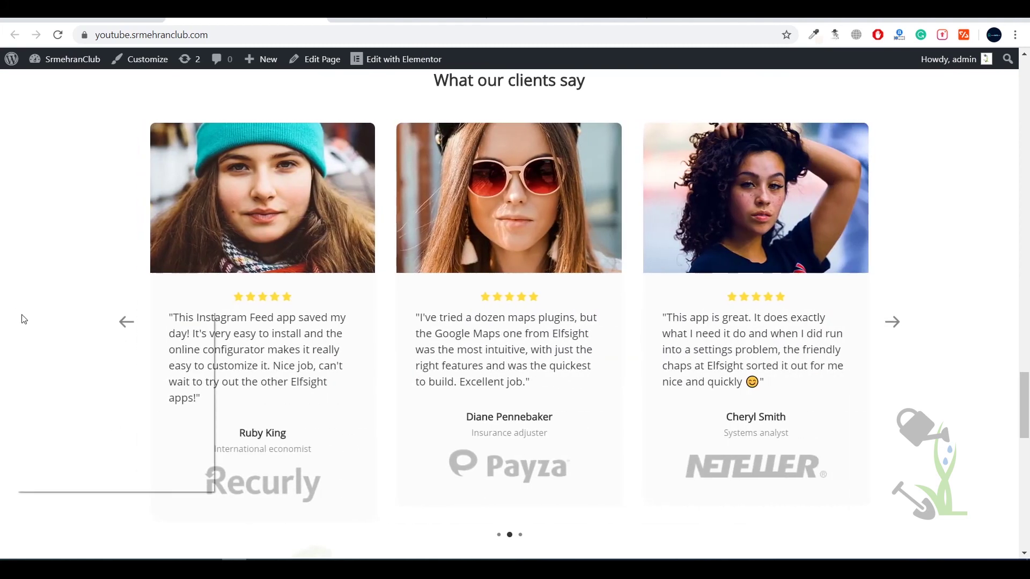
pyautogui.click(63, 481)
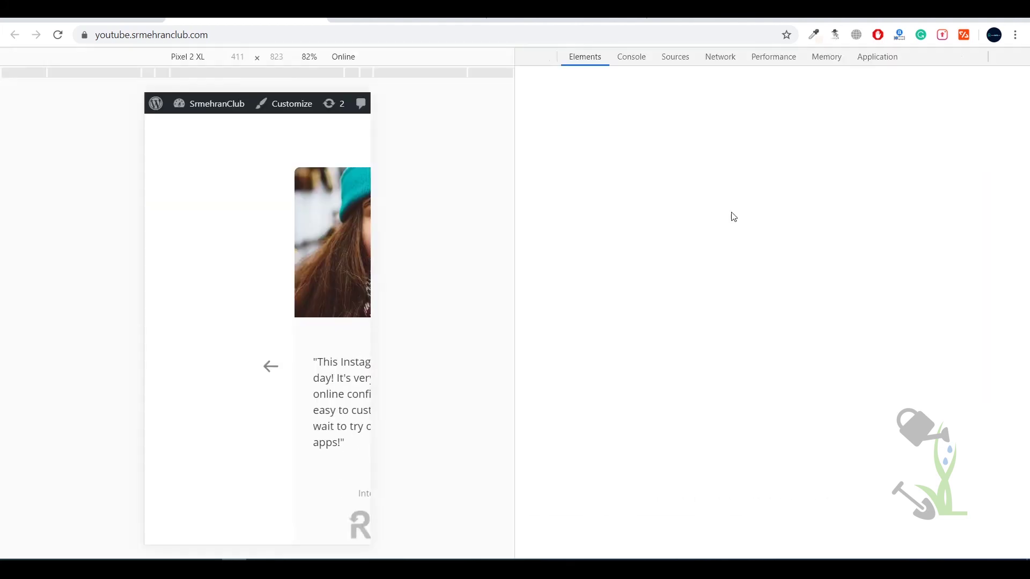
pyautogui.scroll(-10, 290, 341)
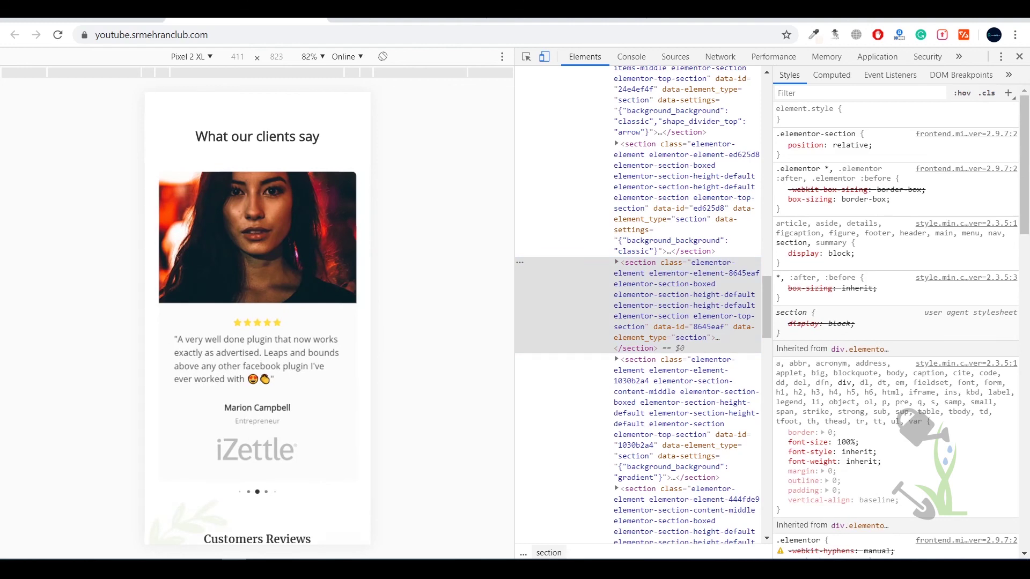
pyautogui.click(1020, 57)
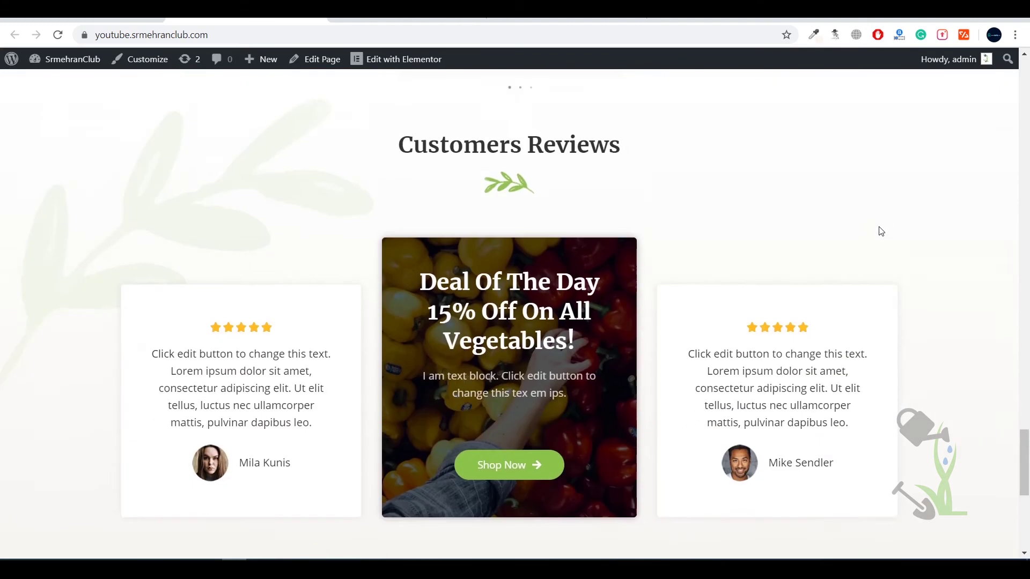
pyautogui.scroll(20, 891, 220)
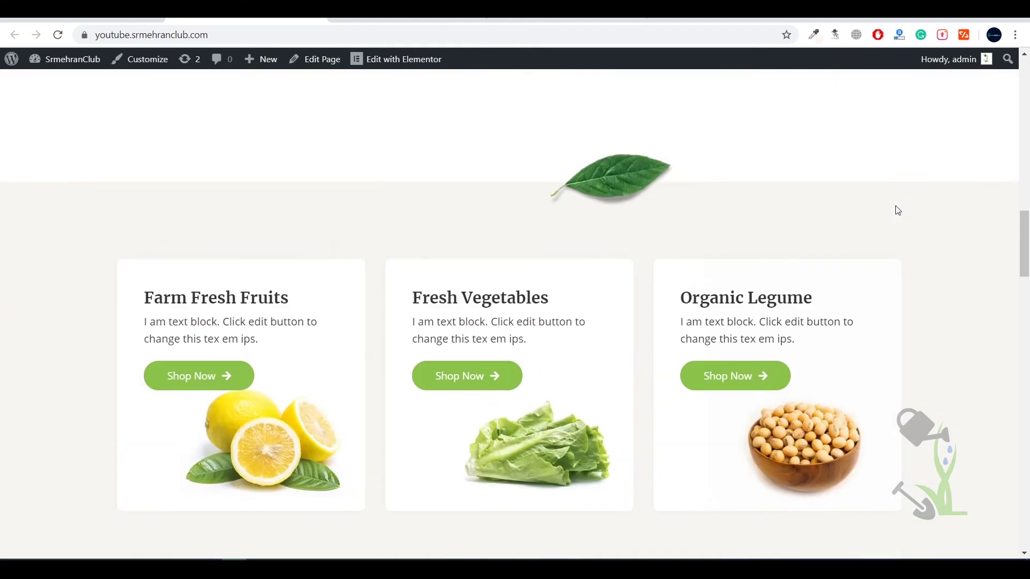
pyautogui.scroll(20, 898, 210)
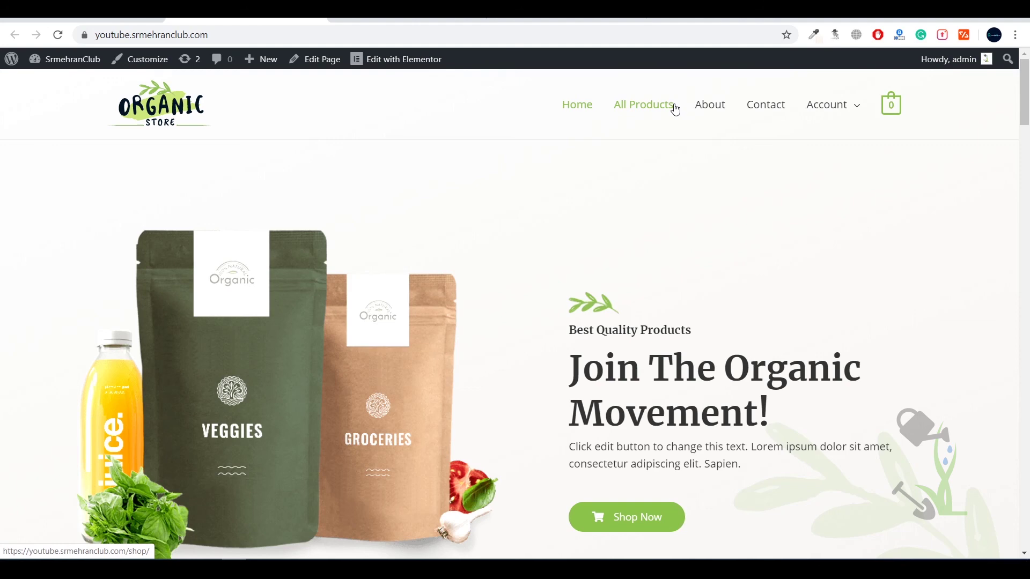
pyautogui.scroll(-6, 535, 284)
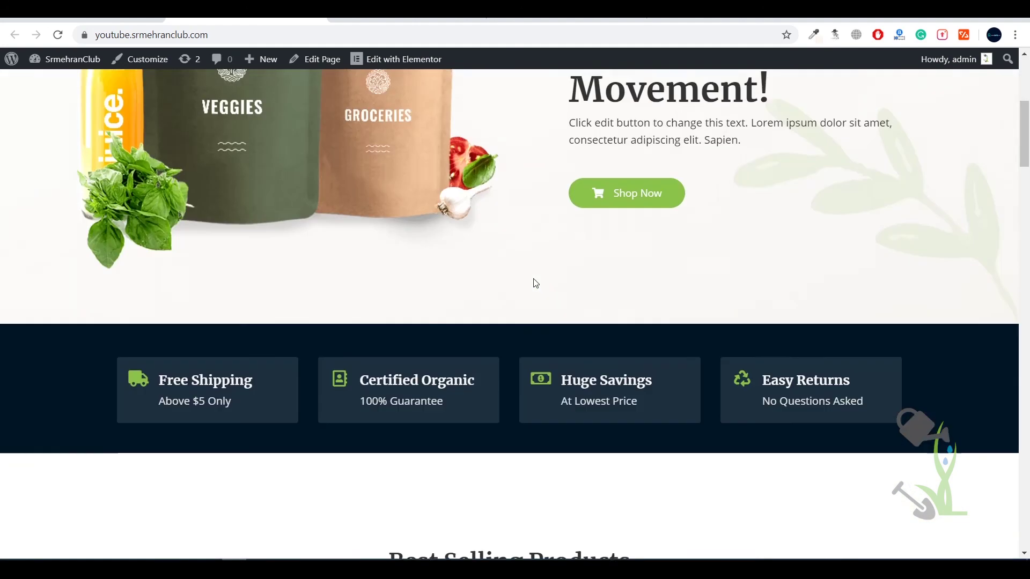
pyautogui.scroll(-7, 519, 386)
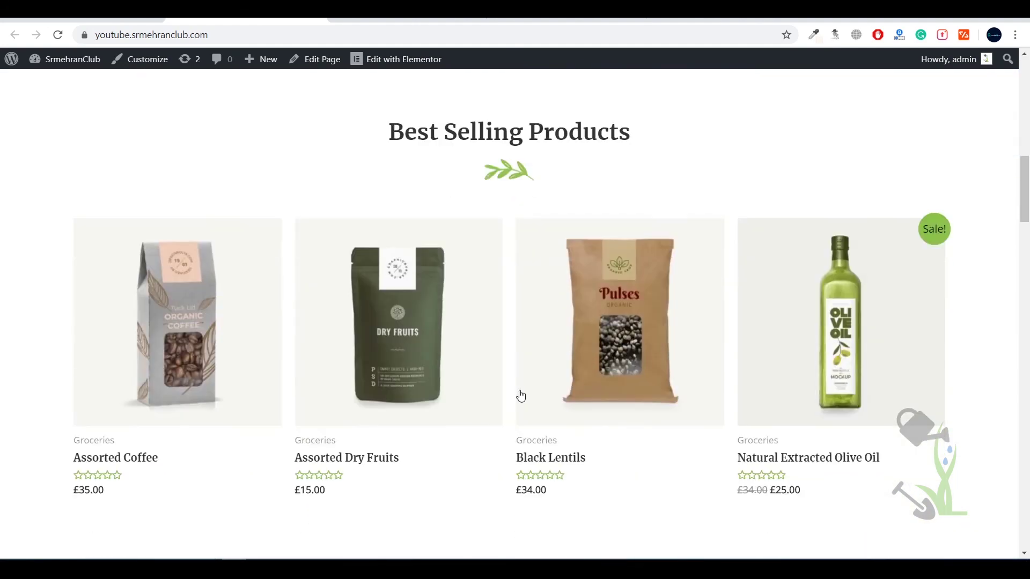